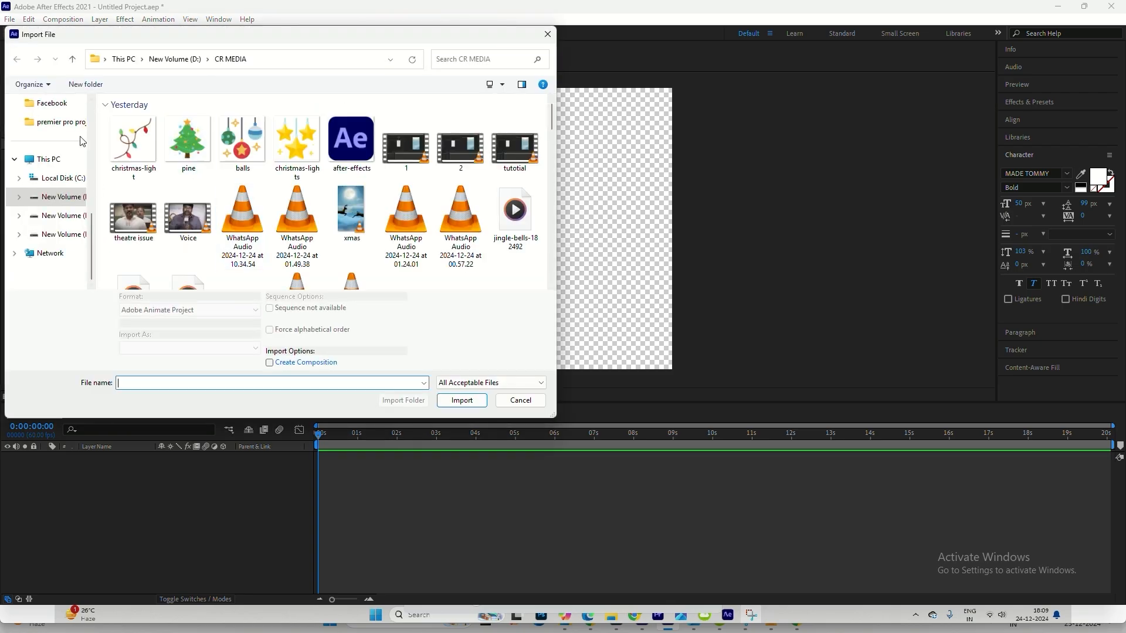
# Import the artwork images from the CR MEDIA folder into the project
pyautogui.scroll(-10, 553, 176)
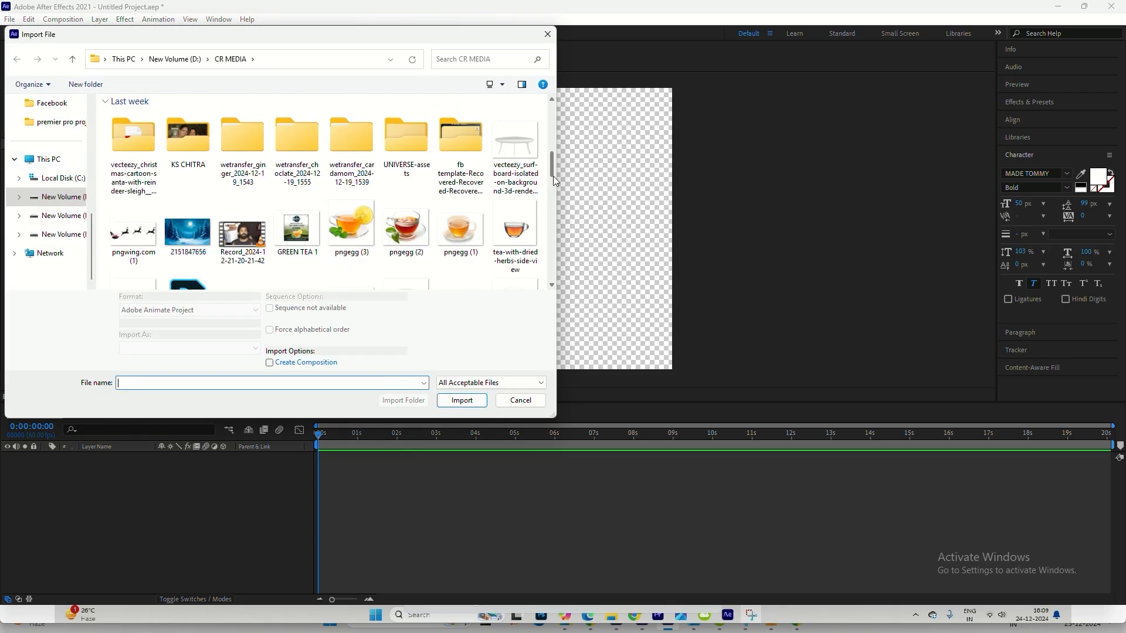
pyautogui.doubleClick(405, 219)
pyautogui.click(57, 188)
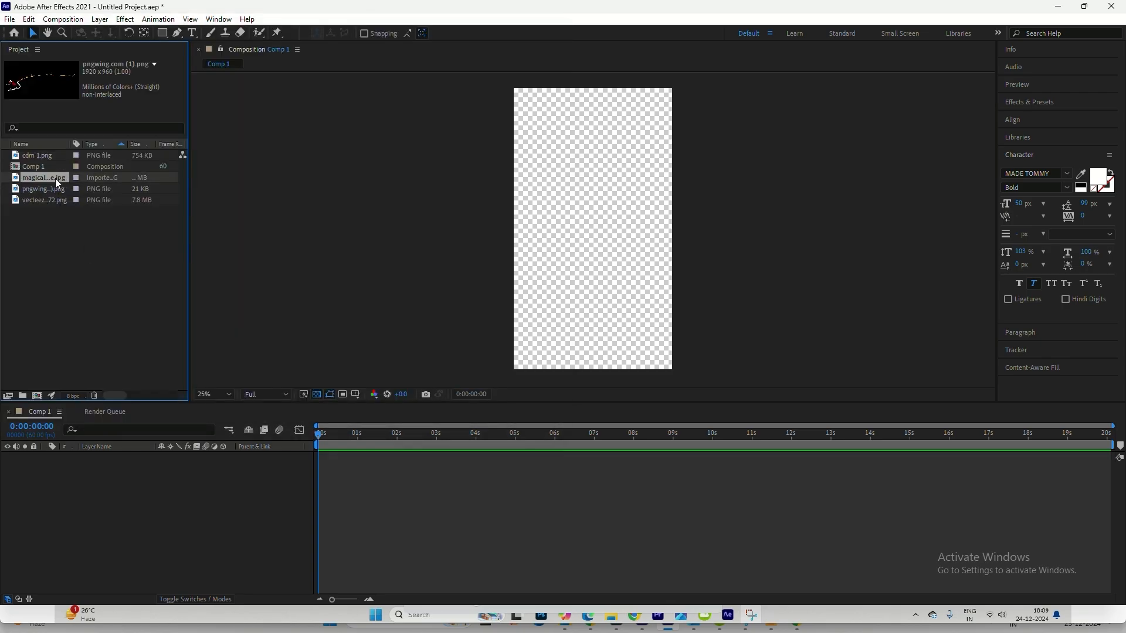
# Add magical-winter-landscape.jpg to Comp 1 and scale it to 33% so that it fills the frame
pyautogui.click(56, 178)
pyautogui.moveTo(57, 178); pyautogui.dragTo(184, 546)
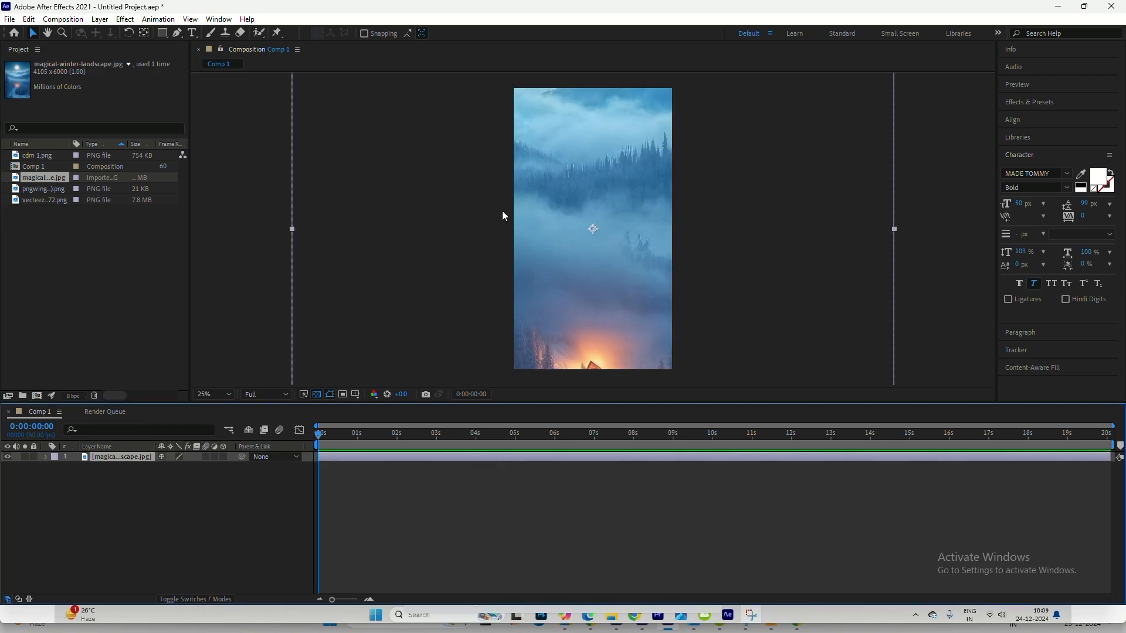
pyautogui.click(44, 456)
pyautogui.click(56, 467)
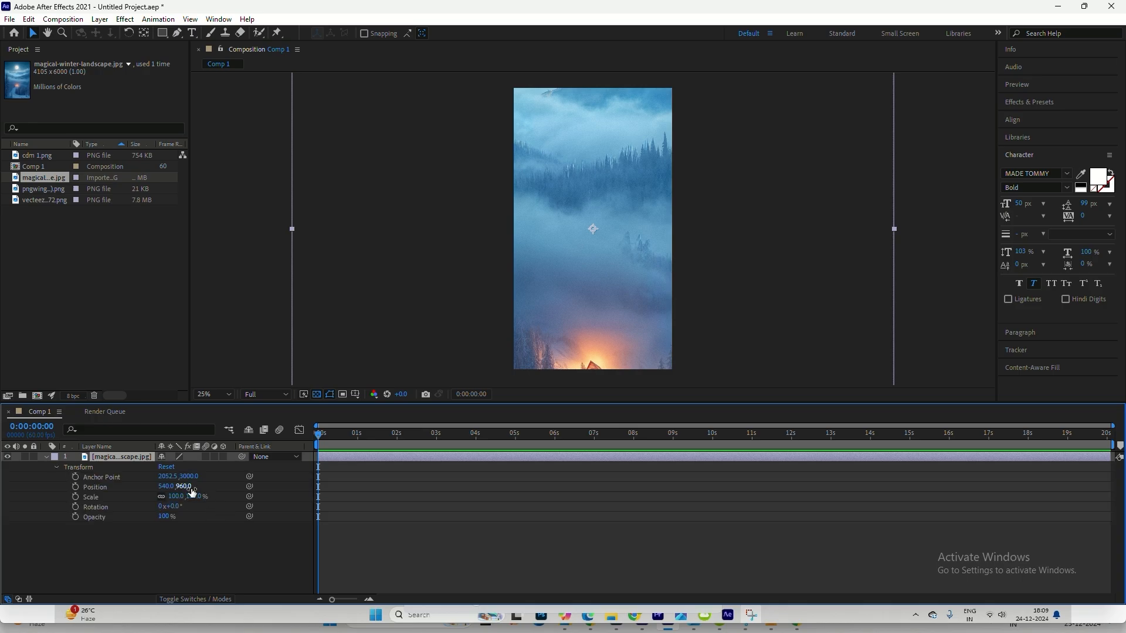
pyautogui.moveTo(193, 497); pyautogui.dragTo(152, 494)
pyautogui.click(106, 354)
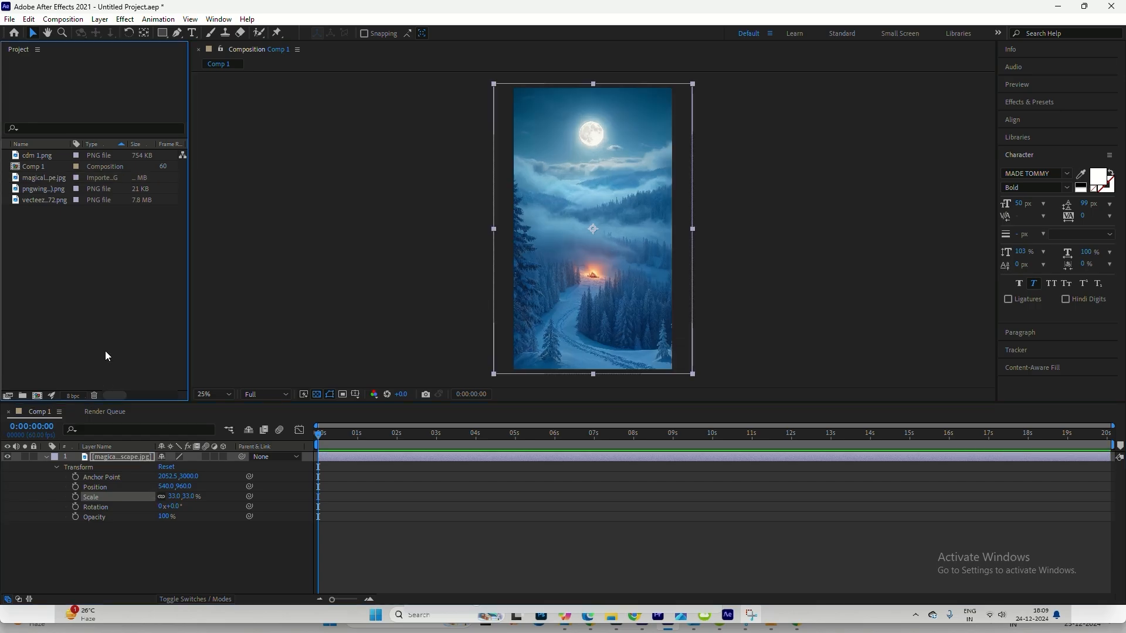
# Add the sleigh and reindeer image pngwing.com (1).png above the background, scaled down and placed across the sky in front of the moon
pyautogui.click(40, 187)
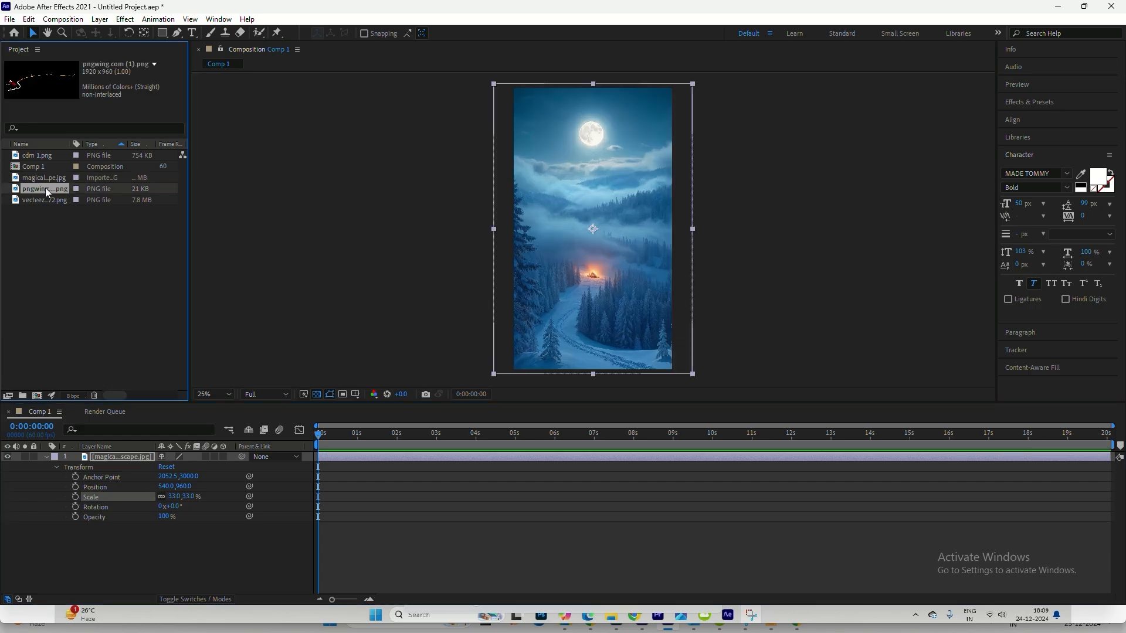
pyautogui.moveTo(45, 188); pyautogui.dragTo(100, 457)
pyautogui.moveTo(193, 496); pyautogui.dragTo(166, 496)
pyautogui.click(120, 526)
pyautogui.click(46, 457)
pyautogui.click(47, 467)
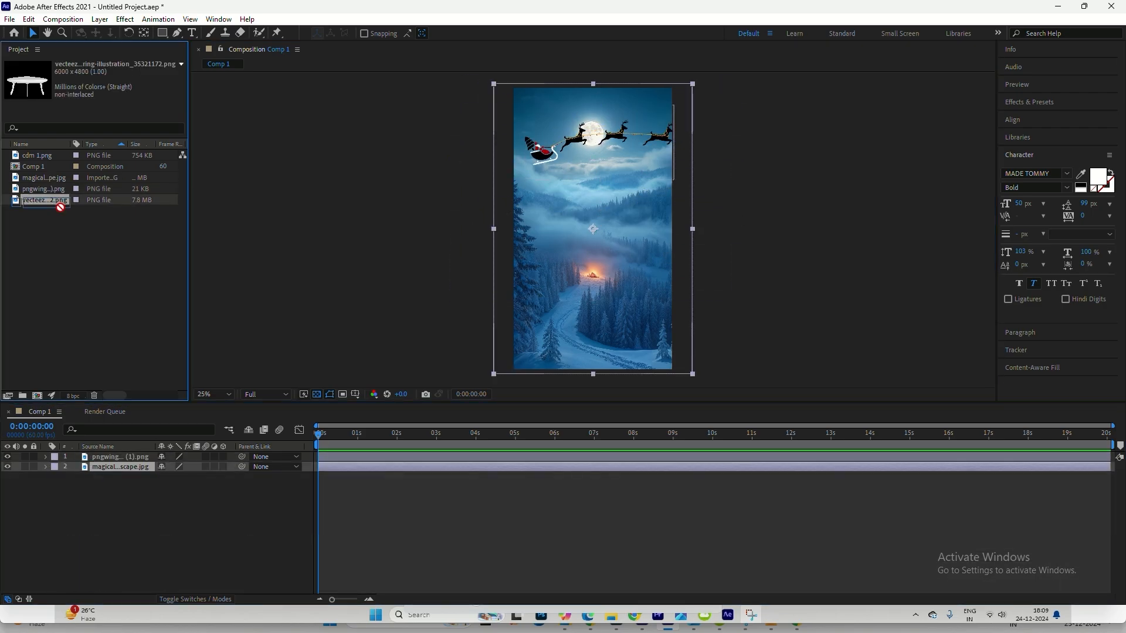
# Add the white table image as the top layer, scale it down and place its tabletop along the bottom of the frame
pyautogui.moveTo(50, 200); pyautogui.dragTo(106, 457)
pyautogui.click(46, 457)
pyautogui.moveTo(589, 293); pyautogui.dragTo(590, 350)
pyautogui.moveTo(185, 497); pyautogui.dragTo(189, 497)
pyautogui.moveTo(589, 350); pyautogui.dragTo(595, 355)
pyautogui.moveTo(189, 497); pyautogui.dragTo(191, 496)
pyautogui.click(46, 457)
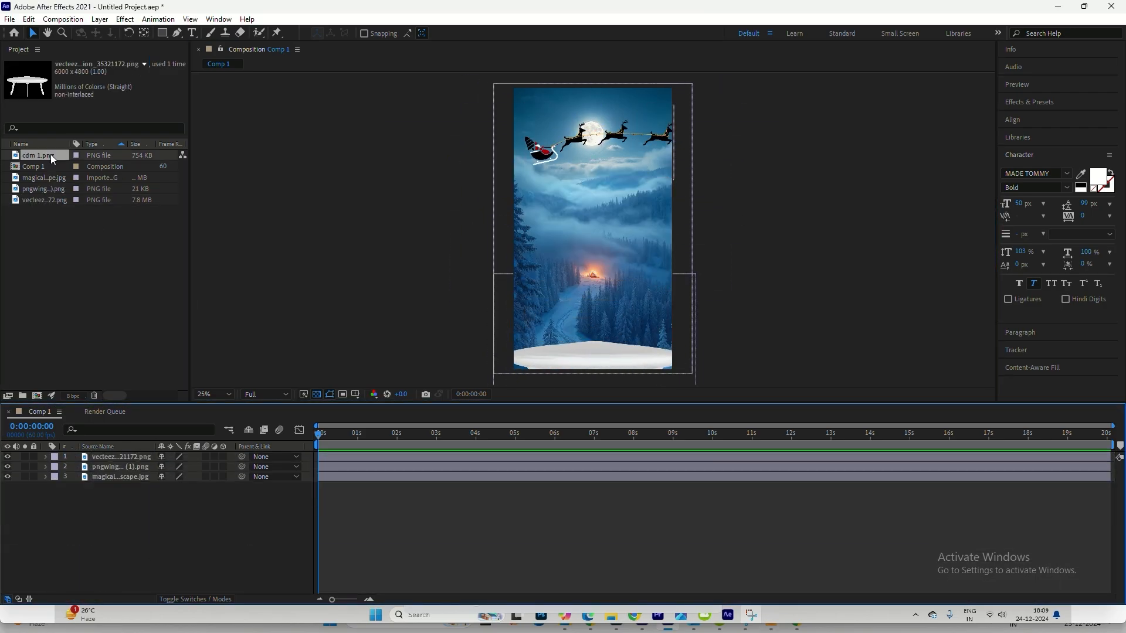
# Add the tea box cdm 1.png as the top layer, scale it to 64% and stand it on the tabletop at position 360, 1512
pyautogui.moveTo(47, 156); pyautogui.dragTo(106, 458)
pyautogui.moveTo(598, 235); pyautogui.dragTo(571, 294)
pyautogui.click(46, 456)
pyautogui.click(57, 467)
pyautogui.moveTo(194, 496); pyautogui.dragTo(189, 496)
# Import the white cup and plate with milk tea image and add it to Comp 1 as the top layer
pyautogui.doubleClick(47, 252)
pyautogui.doubleClick(272, 202)
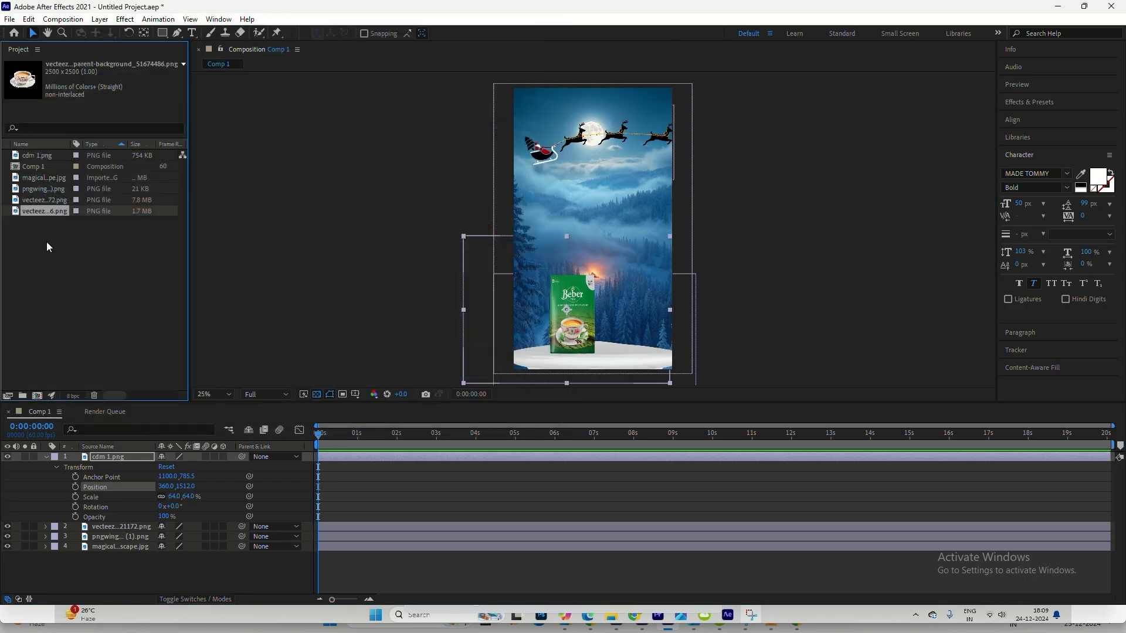
pyautogui.moveTo(44, 212); pyautogui.dragTo(106, 458)
pyautogui.click(46, 456)
pyautogui.click(57, 467)
# Scale the tea cup to 12%, place it on the table beside the tea box at position 664, 1752, and collapse the layer properties
pyautogui.moveTo(191, 497); pyautogui.dragTo(140, 497)
pyautogui.moveTo(606, 236); pyautogui.dragTo(635, 344)
pyautogui.moveTo(191, 496); pyautogui.dragTo(189, 497)
pyautogui.moveTo(612, 343); pyautogui.dragTo(602, 352)
pyautogui.doubleClick(610, 346)
pyautogui.click(258, 49)
pyautogui.click(832, 229)
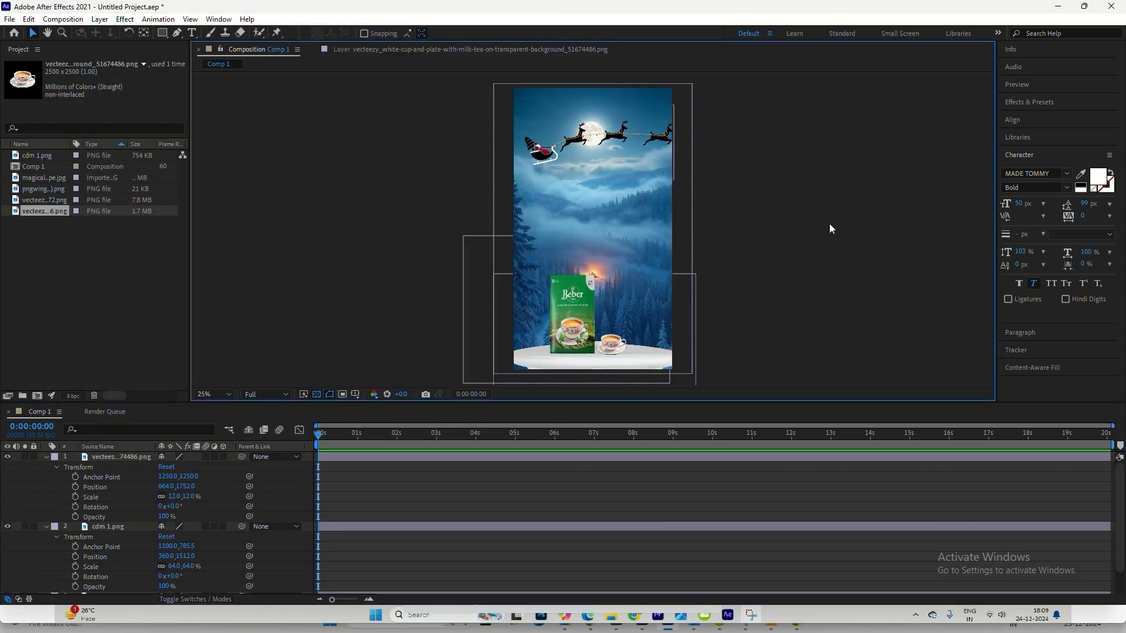
pyautogui.click(46, 456)
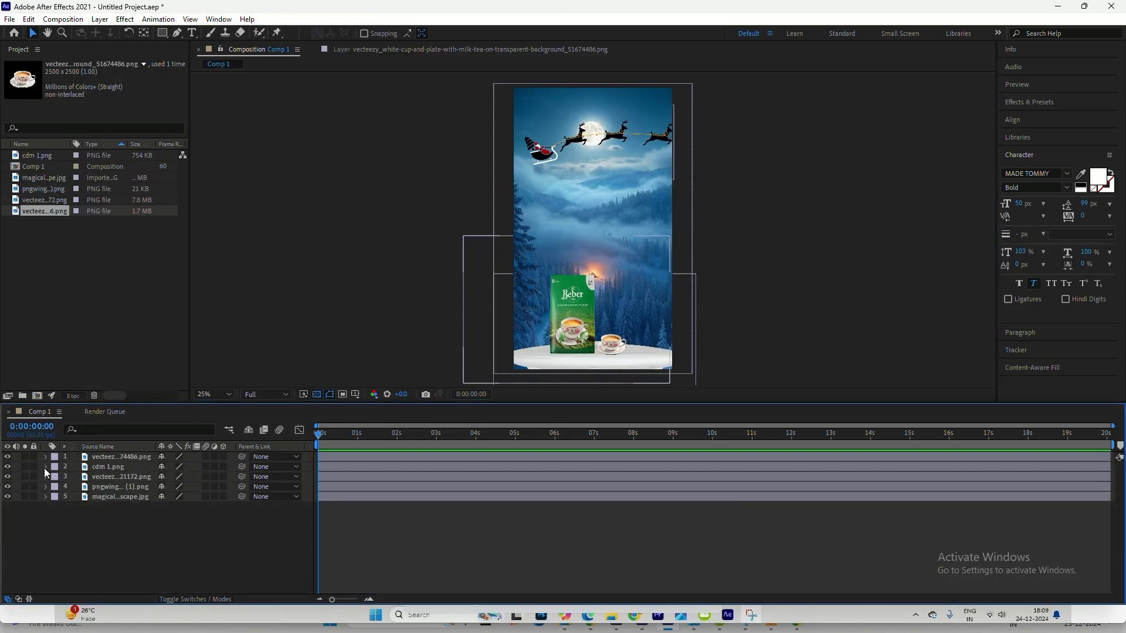
pyautogui.click(46, 468)
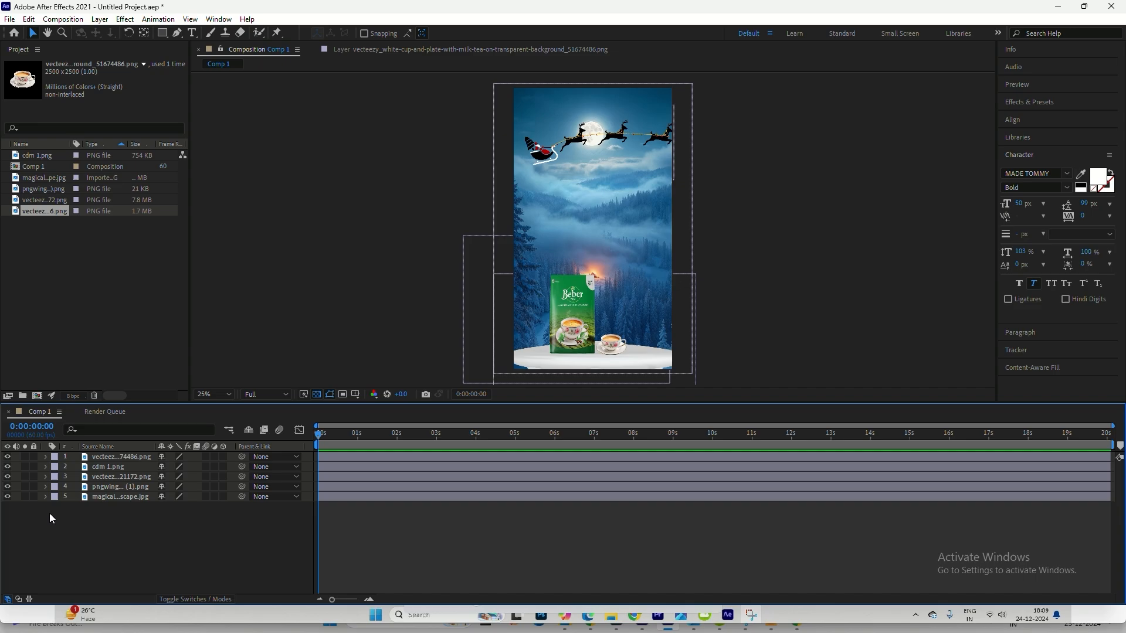
# Create an adjustment layer above all the images and apply the CC Snowfall effect to it
pyautogui.click(100, 20)
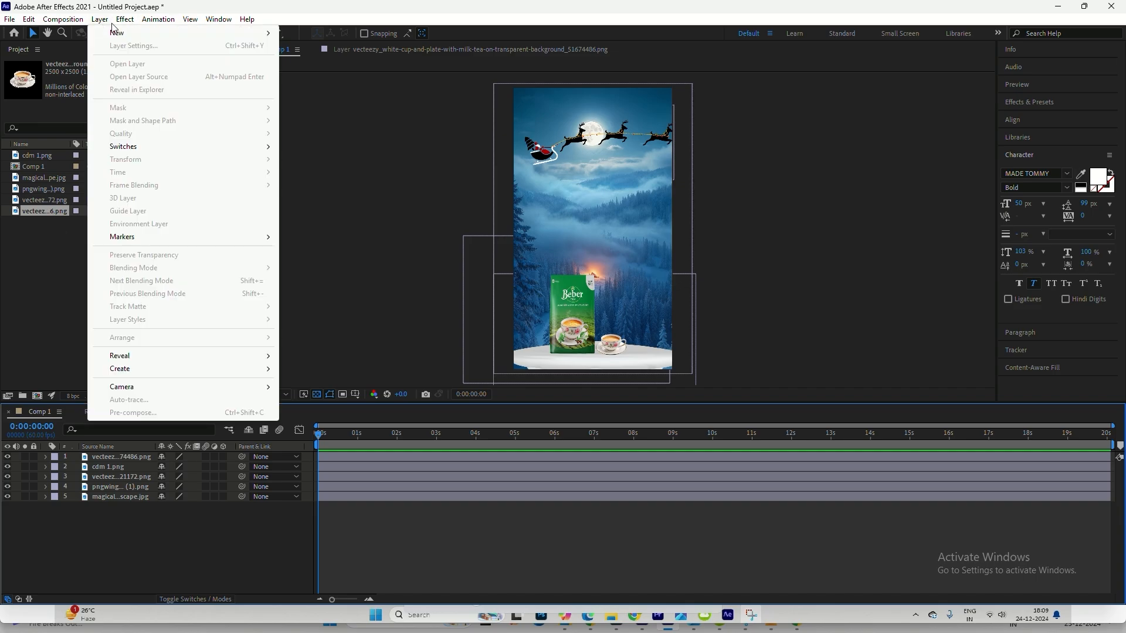
pyautogui.moveTo(117, 33)
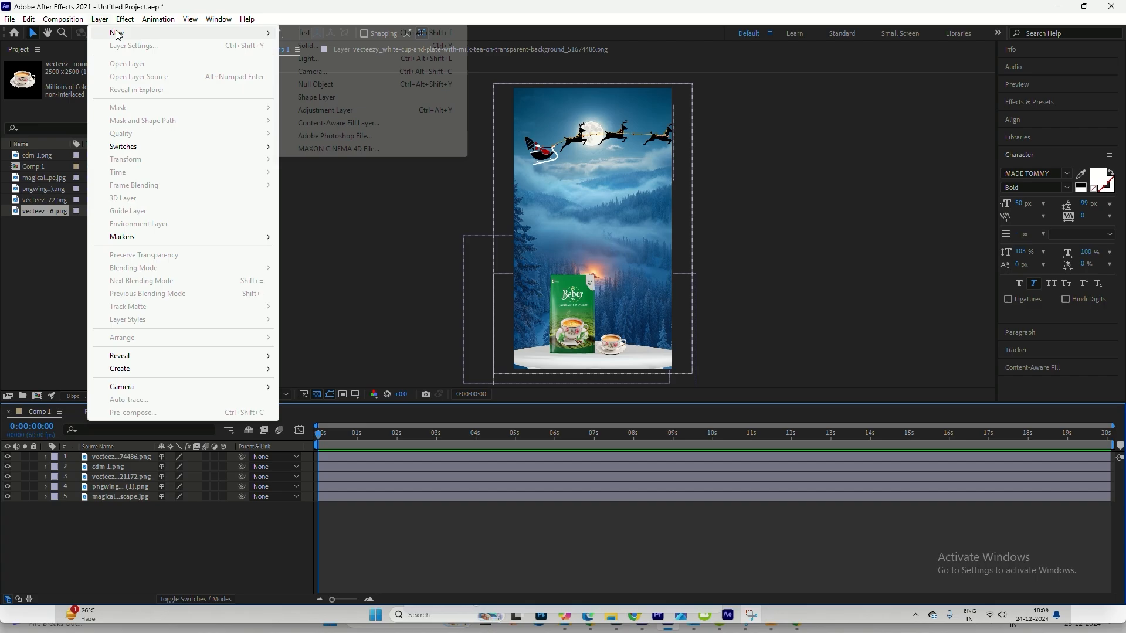
pyautogui.click(318, 110)
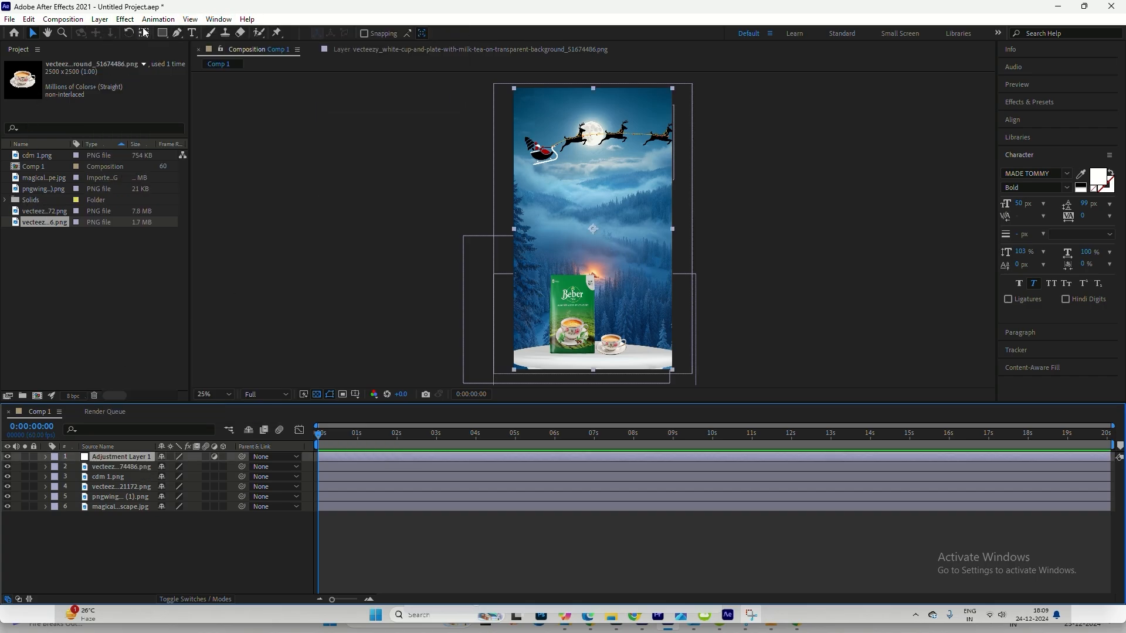
pyautogui.click(125, 20)
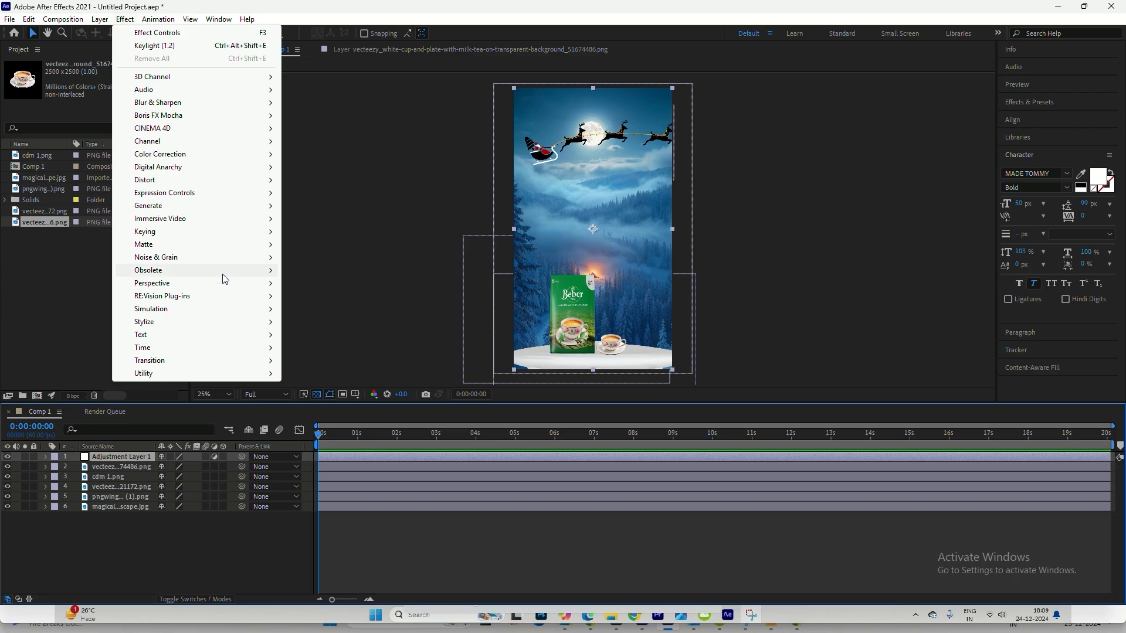
pyautogui.moveTo(263, 316)
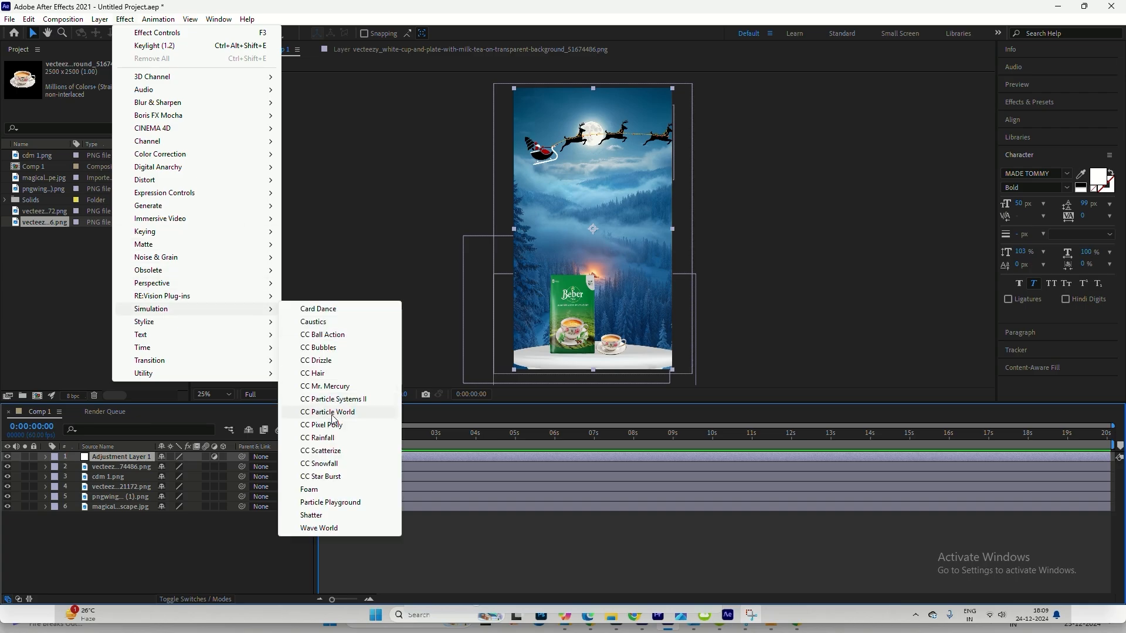
pyautogui.click(327, 464)
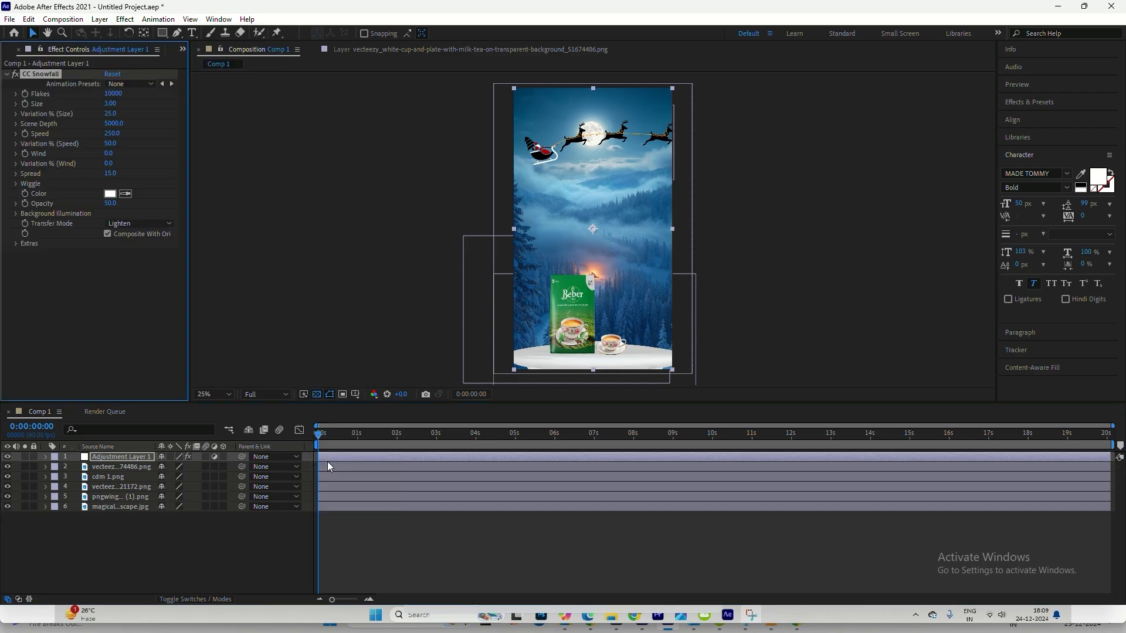
# Set the CC Snowfall flake size on the adjustment layer to 15
pyautogui.click(47, 461)
pyautogui.click(45, 458)
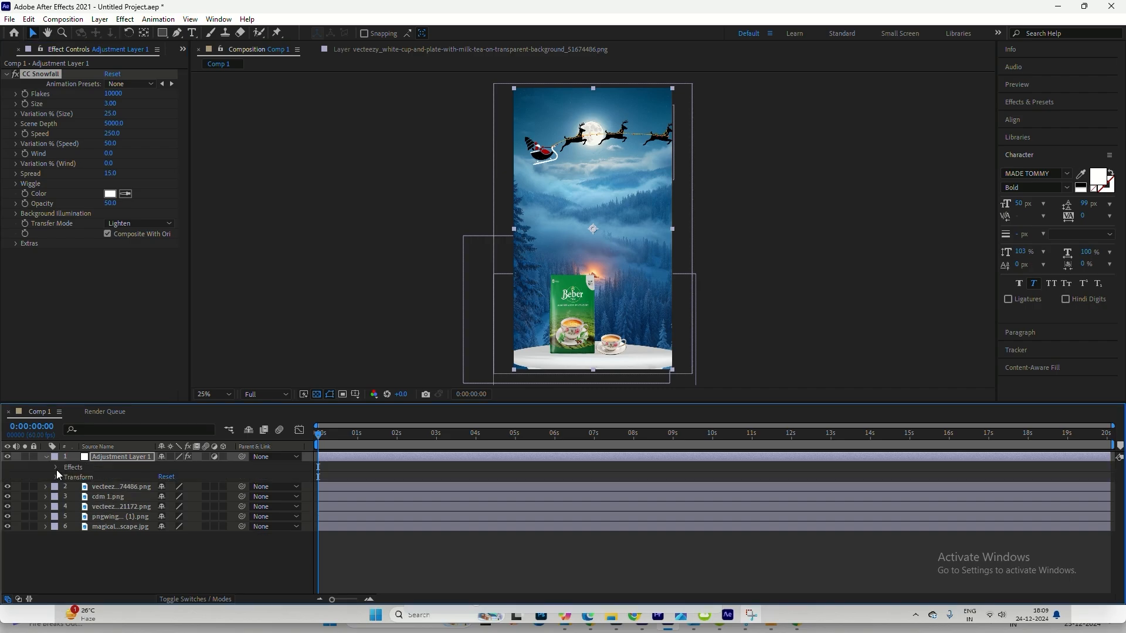
pyautogui.click(56, 468)
pyautogui.click(64, 477)
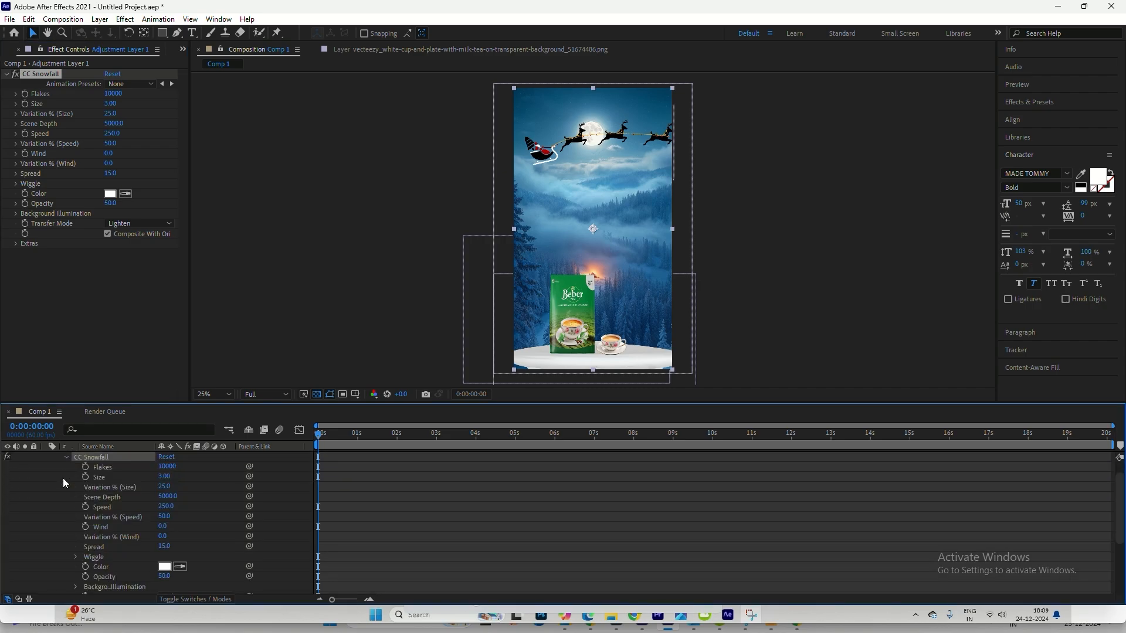
pyautogui.click(165, 477)
pyautogui.write('15')
pyautogui.press('Return')
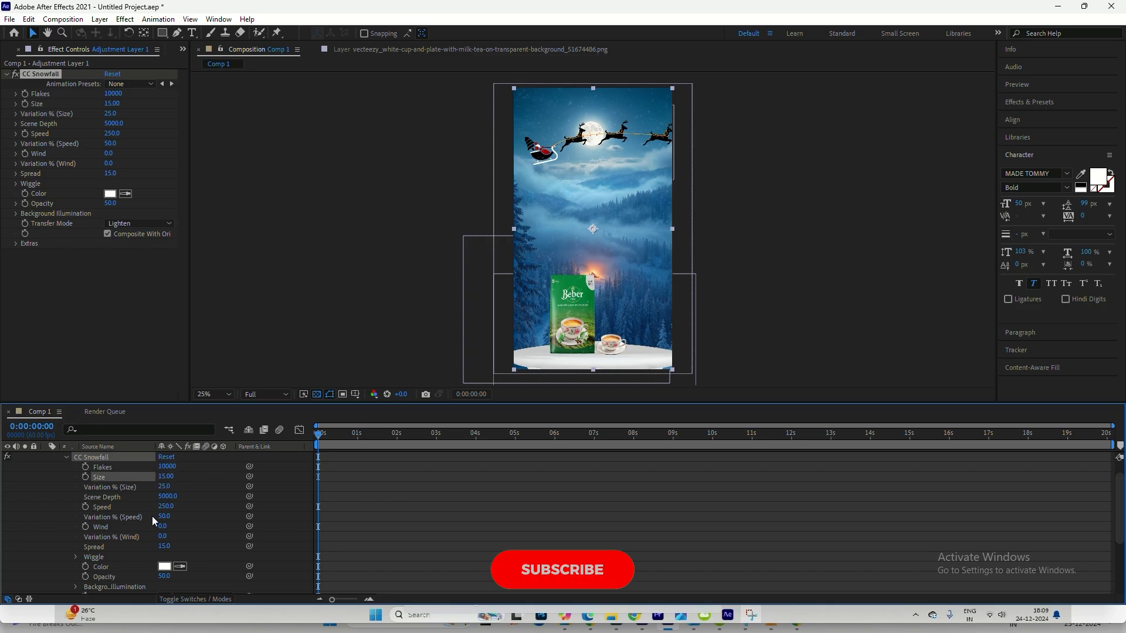
# Set the snowfall's speed to 300 and its wind to 50
pyautogui.click(165, 506)
pyautogui.write('300')
pyautogui.press('Return')
pyautogui.click(165, 527)
pyautogui.write('50')
pyautogui.press('Return')
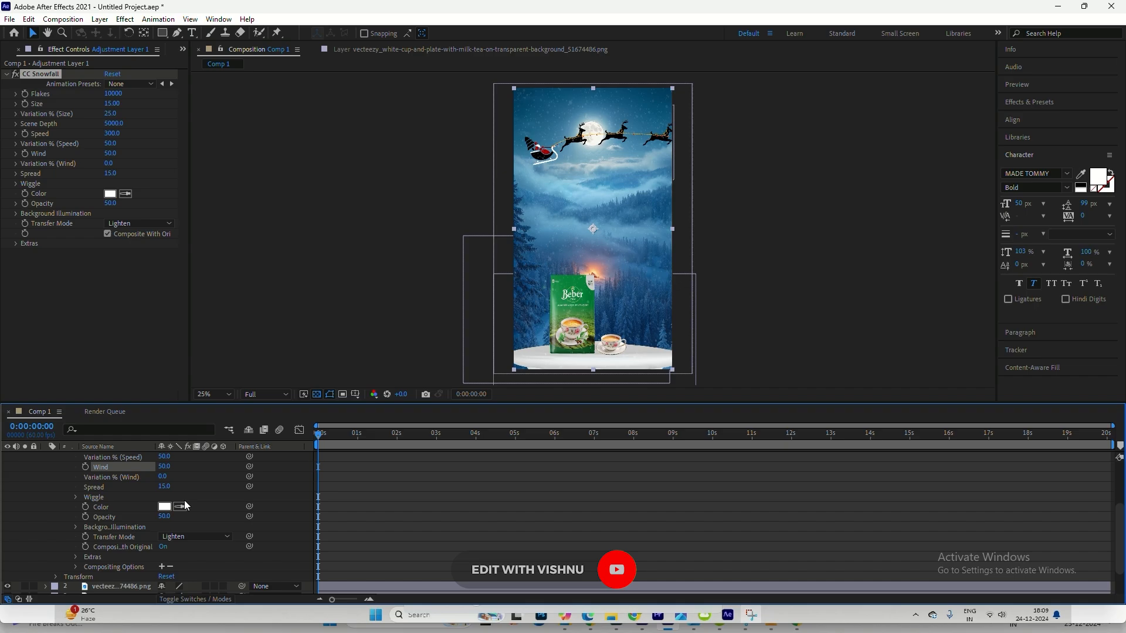
# Set the snowfall's scene depth to 5000 and preview the snow along the timeline, returning to the start
pyautogui.scroll(2, 165, 527)
pyautogui.click(165, 487)
pyautogui.write('5000')
pyautogui.press('Return')
pyautogui.moveTo(322, 437); pyautogui.dragTo(725, 421)
pyautogui.moveTo(639, 421); pyautogui.dragTo(318, 428)
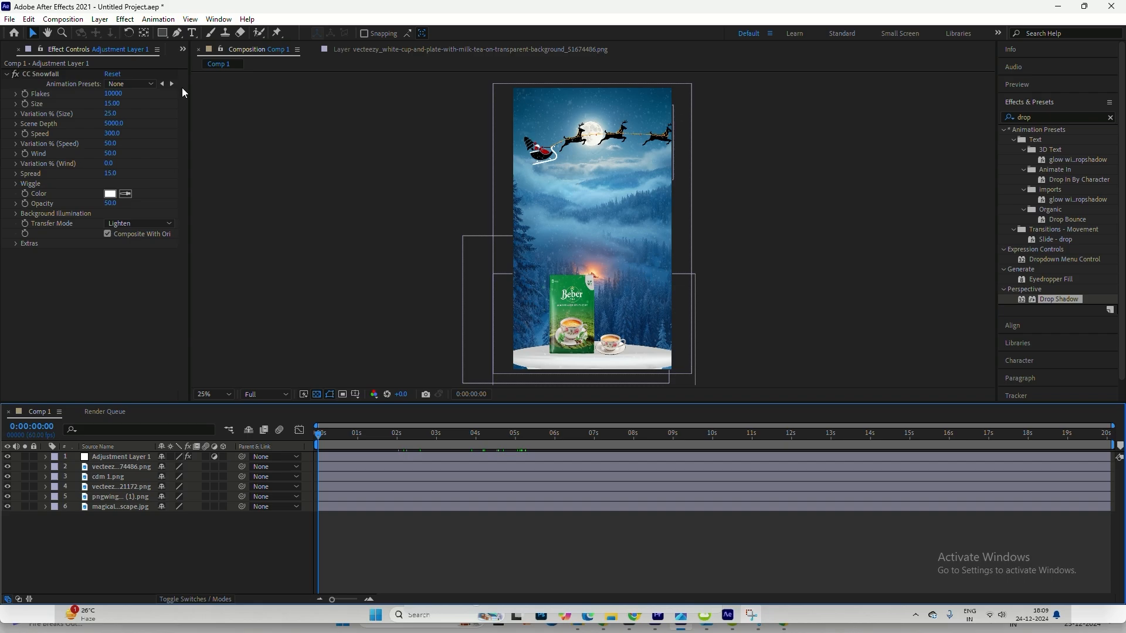
# Add a text layer reading "Happy New Year" across the middle of the composition
pyautogui.click(124, 19)
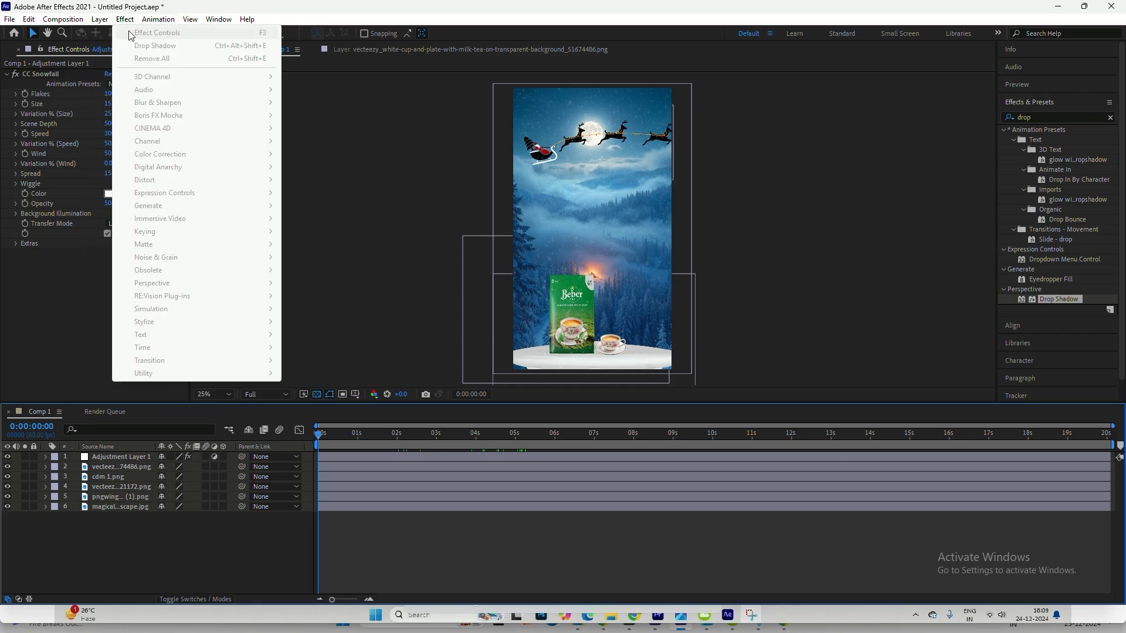
pyautogui.click(299, 31)
pyautogui.write('Happy New Year')
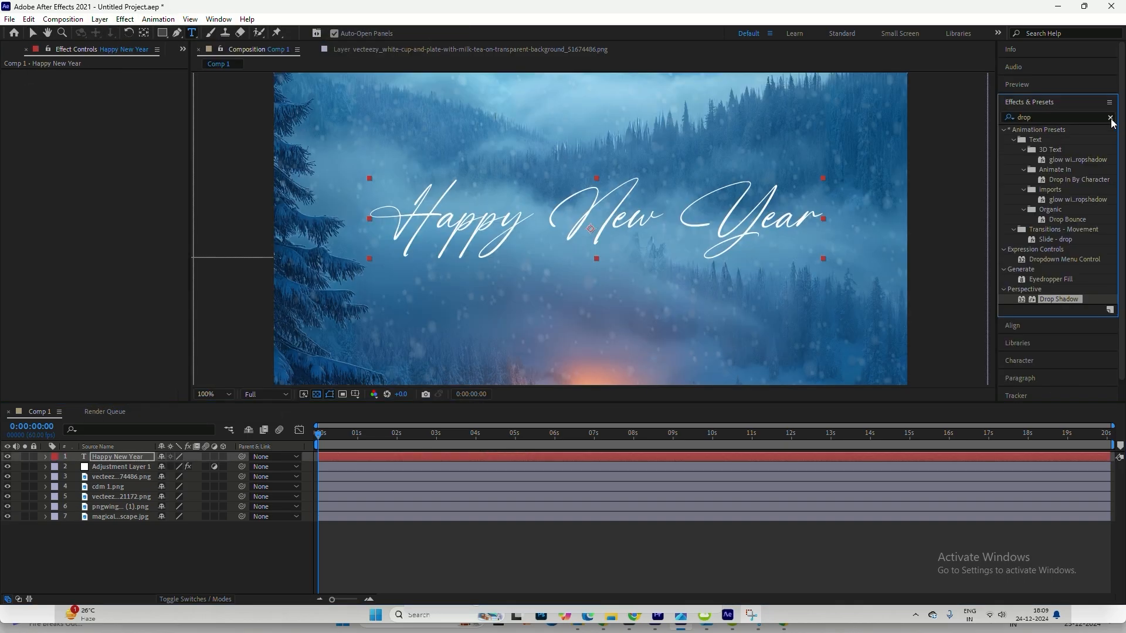
# Find the Drop Shadow effect and apply it to the Happy New Year text layer
pyautogui.click(1023, 104)
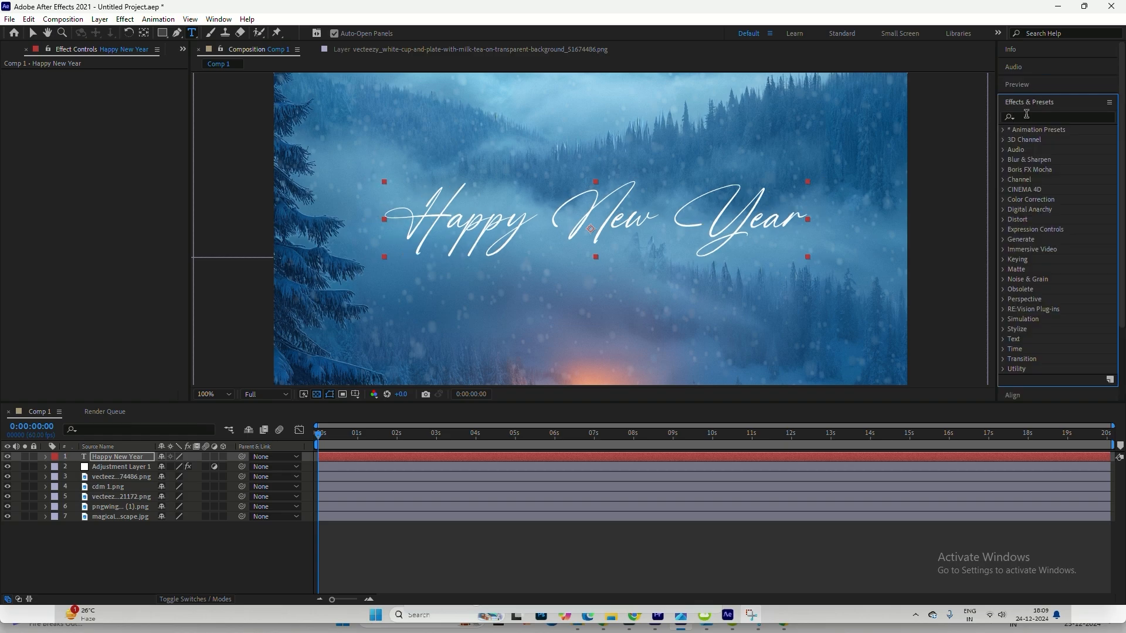
pyautogui.click(1026, 113)
pyautogui.write('drop')
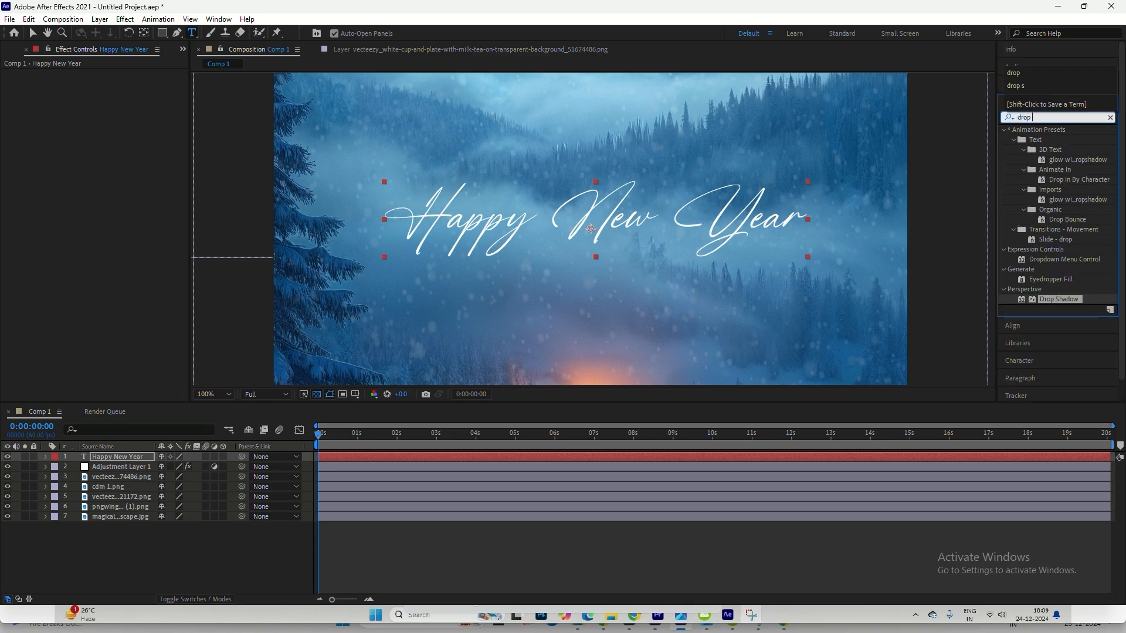
pyautogui.write(' s')
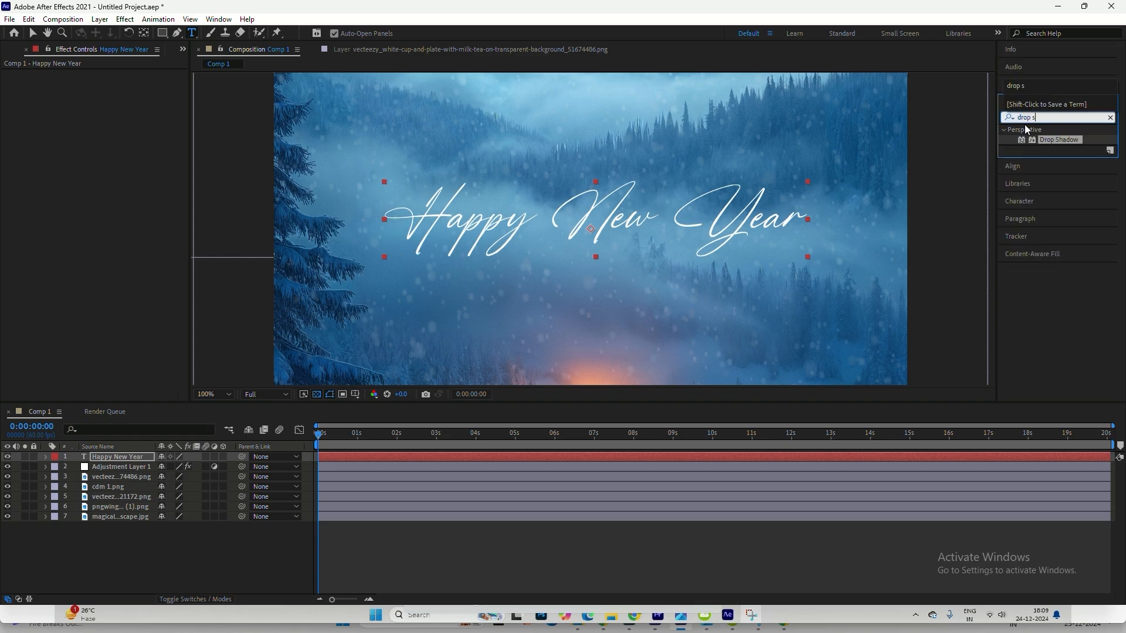
pyautogui.doubleClick(1046, 139)
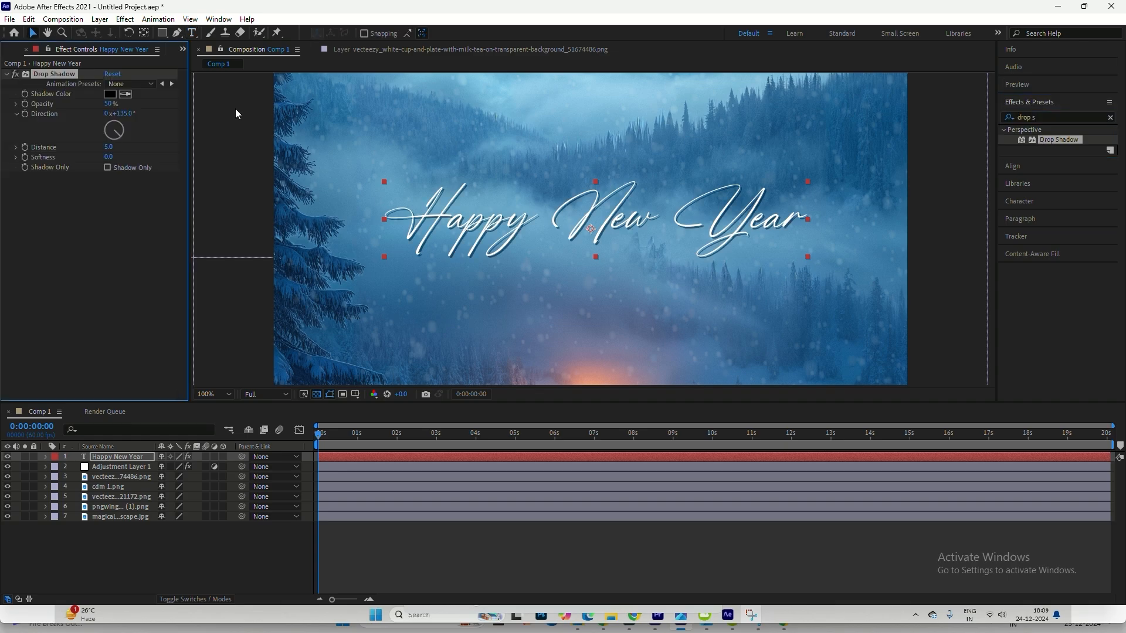
# Set the text's drop shadow color to dark grey 342E2E and its softness to 19
pyautogui.click(112, 94)
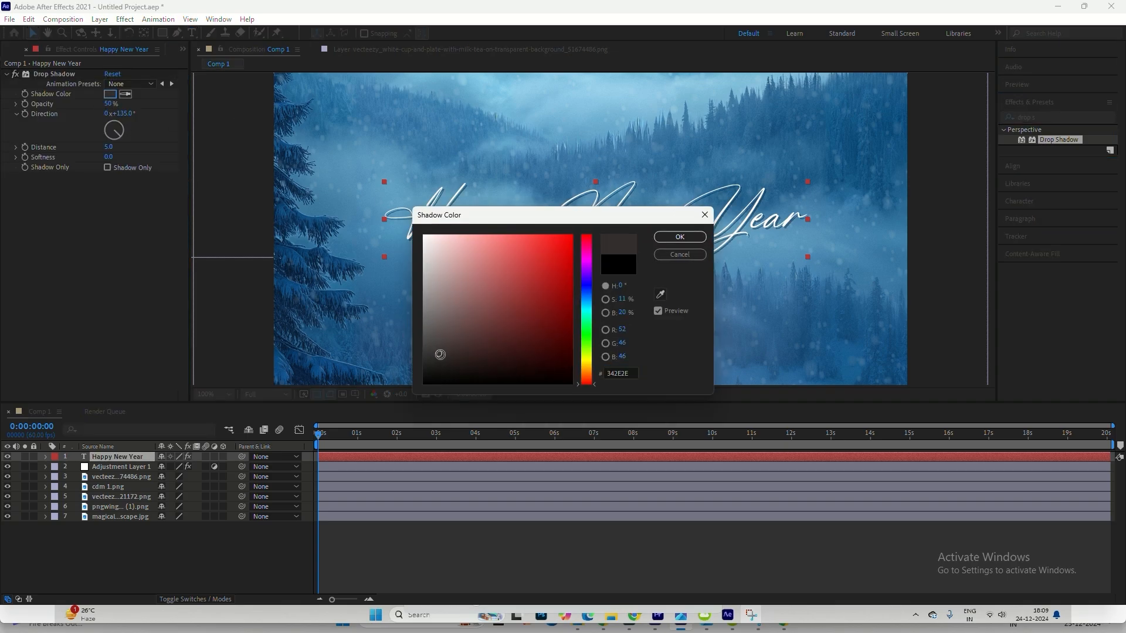
pyautogui.click(674, 239)
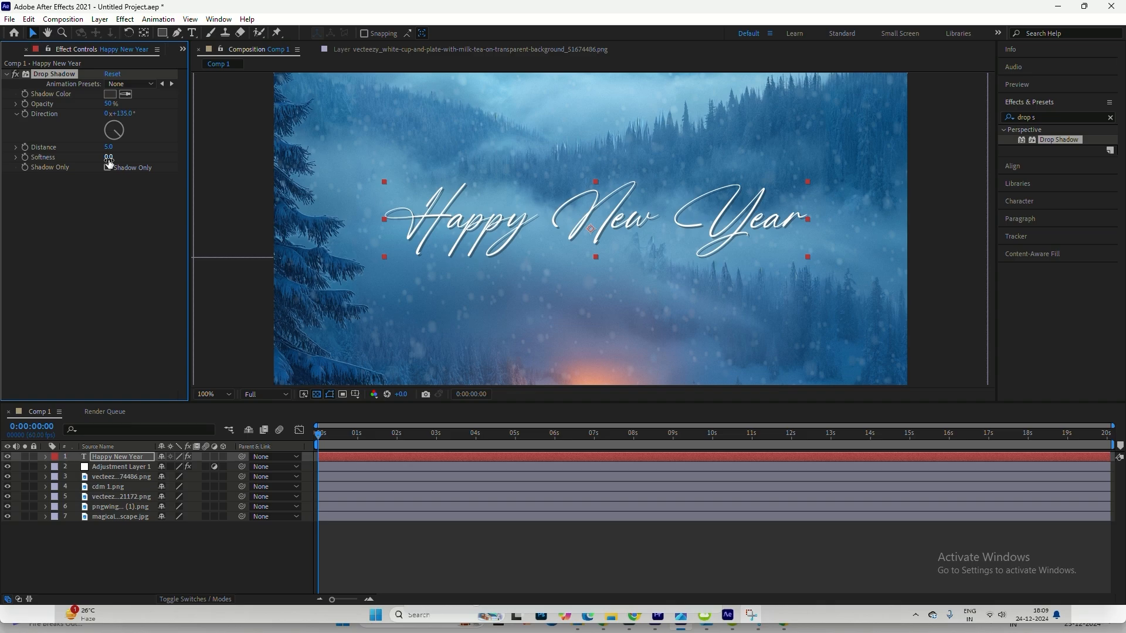
pyautogui.moveTo(109, 157)
pyautogui.mouseDown()
pyautogui.moveTo(126, 157)
pyautogui.moveTo(113, 156)
pyautogui.mouseUp()
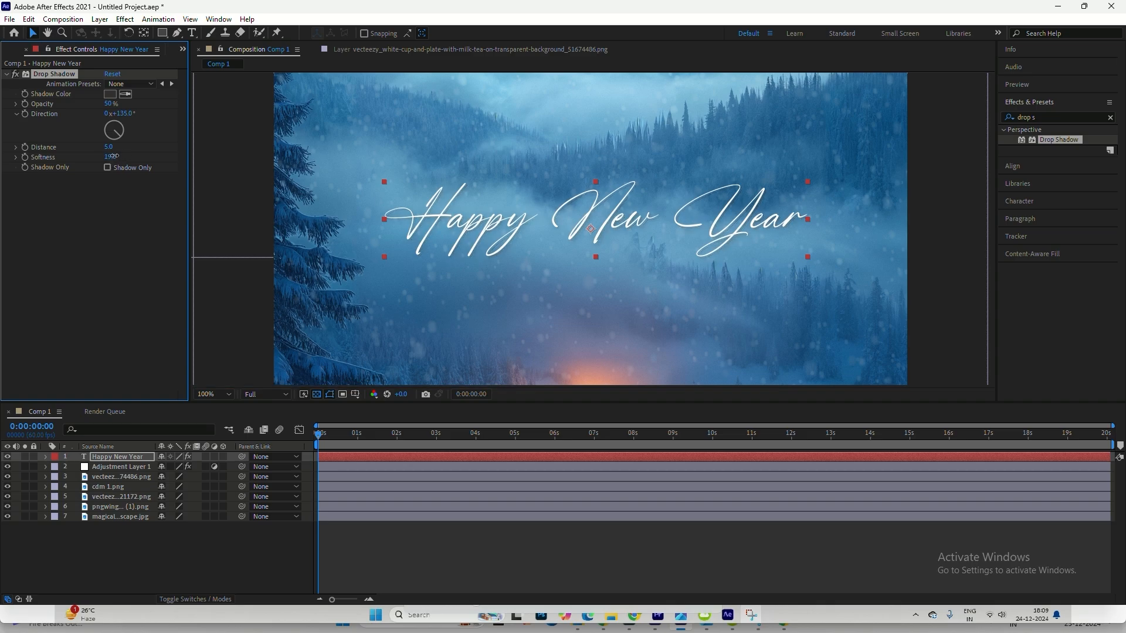
pyautogui.click(936, 295)
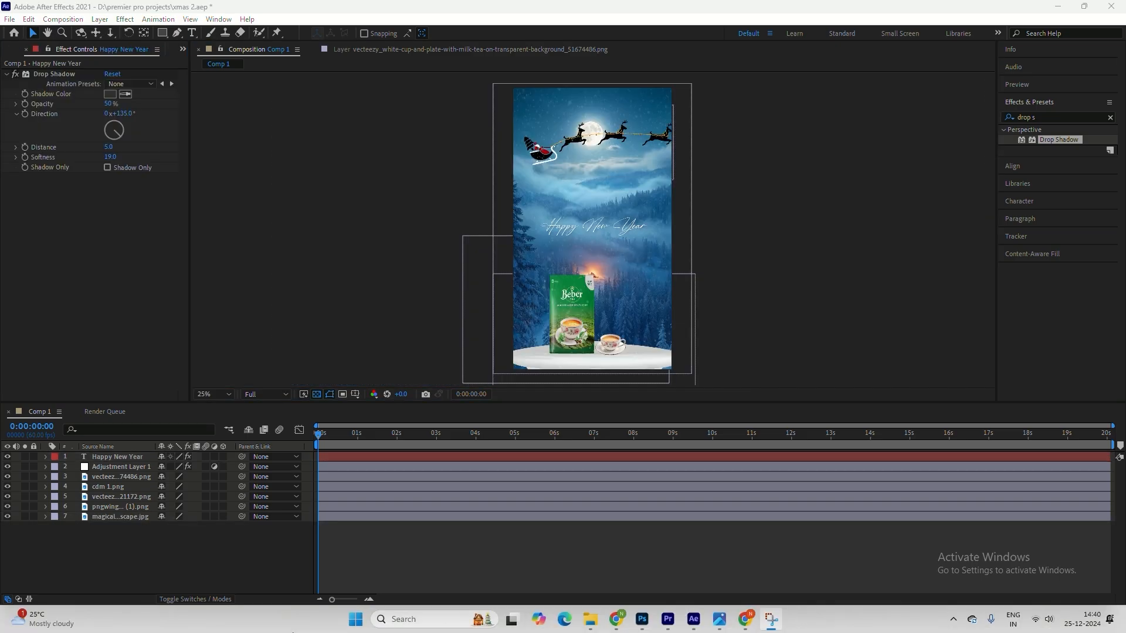
# Make all seven layers of the composition 3D layers
pyautogui.click(231, 554)
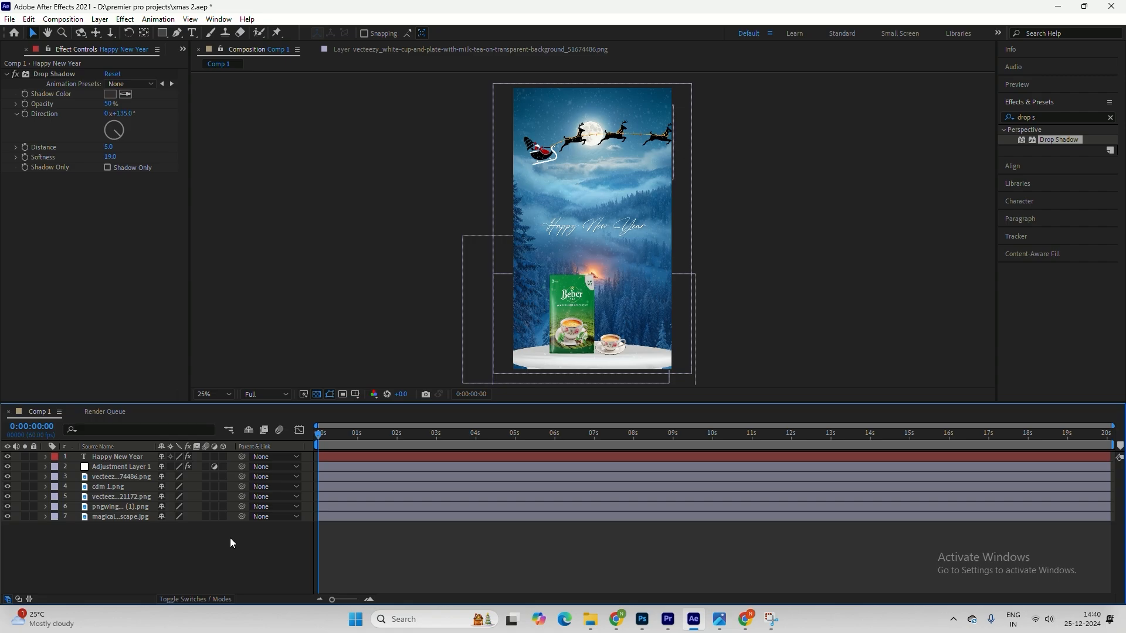
pyautogui.hotkey('ctrl', 'a')
pyautogui.click(214, 532)
pyautogui.hotkey('ctrl', 'a')
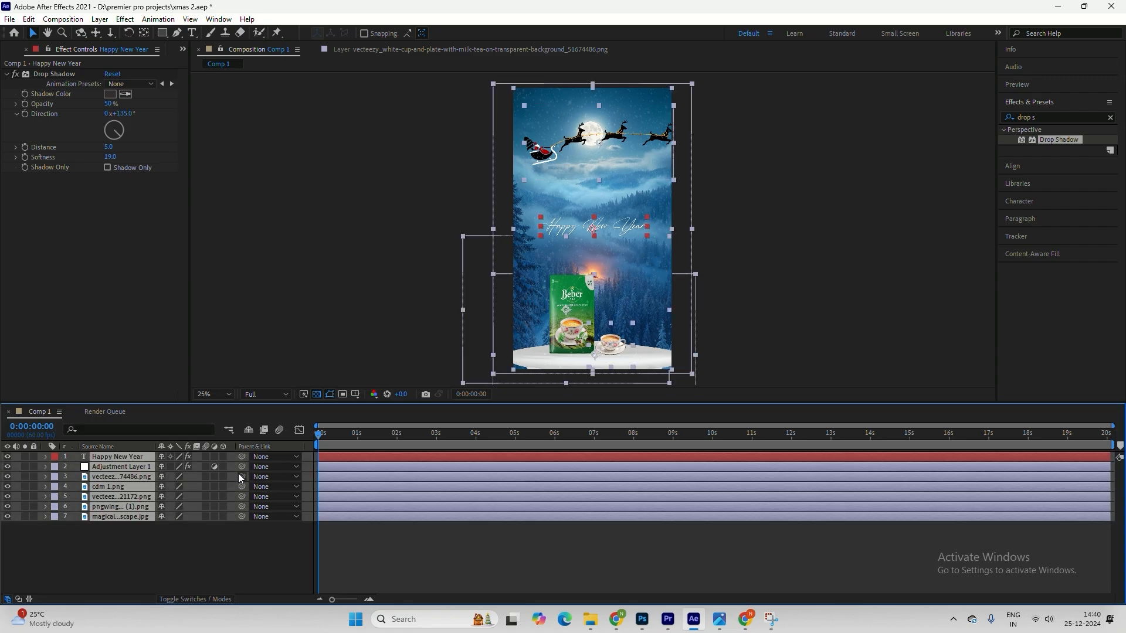
pyautogui.click(224, 456)
pyautogui.click(509, 308)
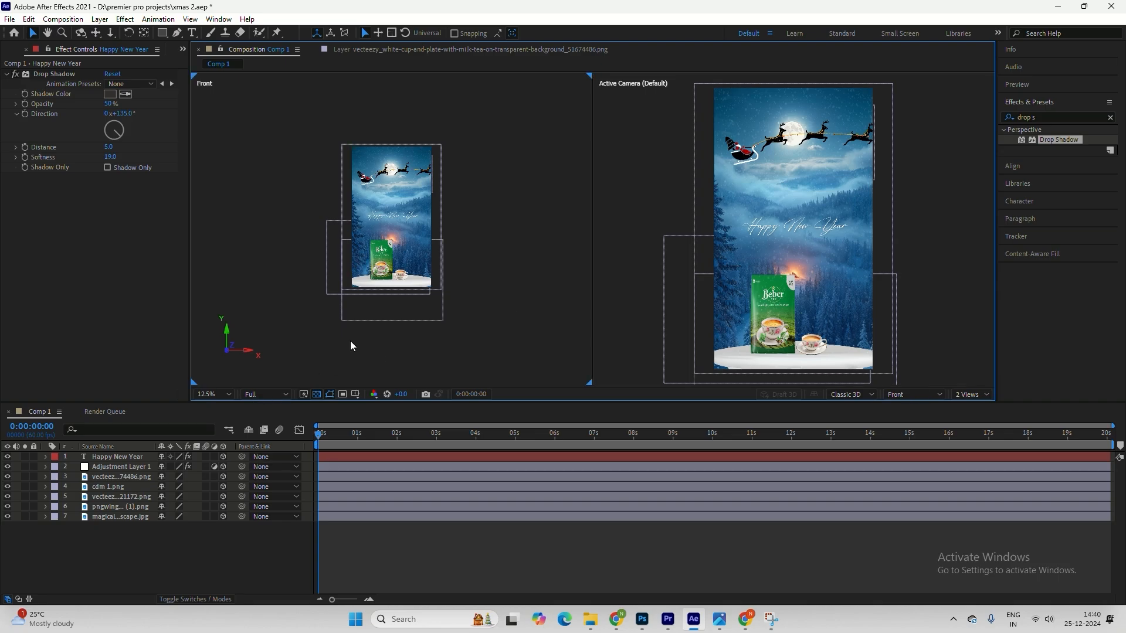
# Add a two-node camera named Camera 1 with the 35mm preset and depth of field enabled
pyautogui.click(104, 20)
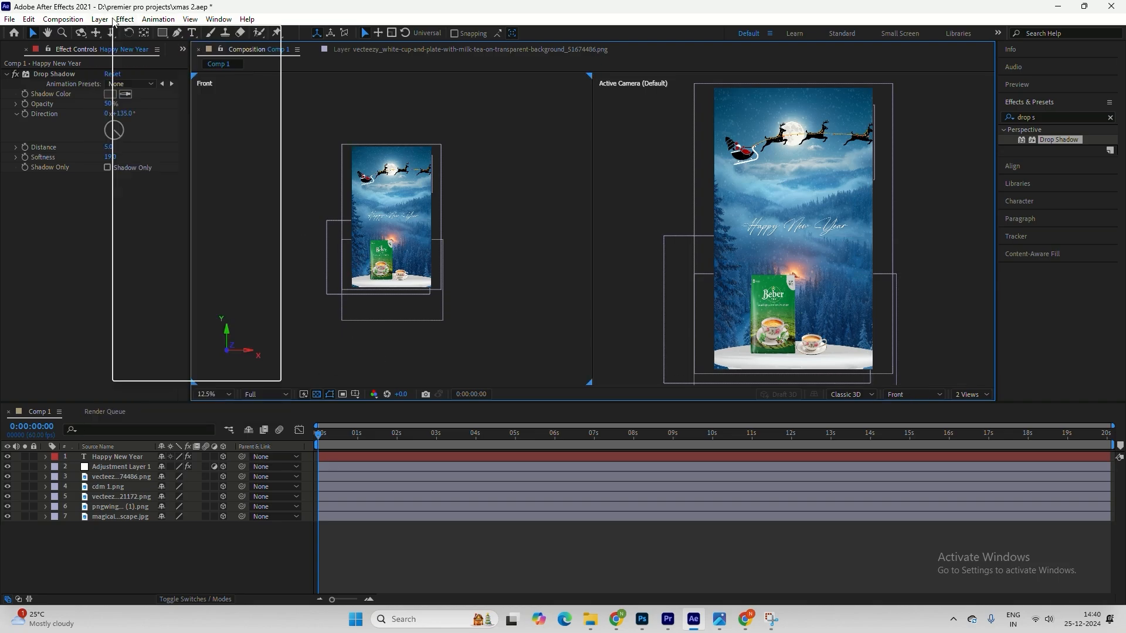
pyautogui.moveTo(267, 31)
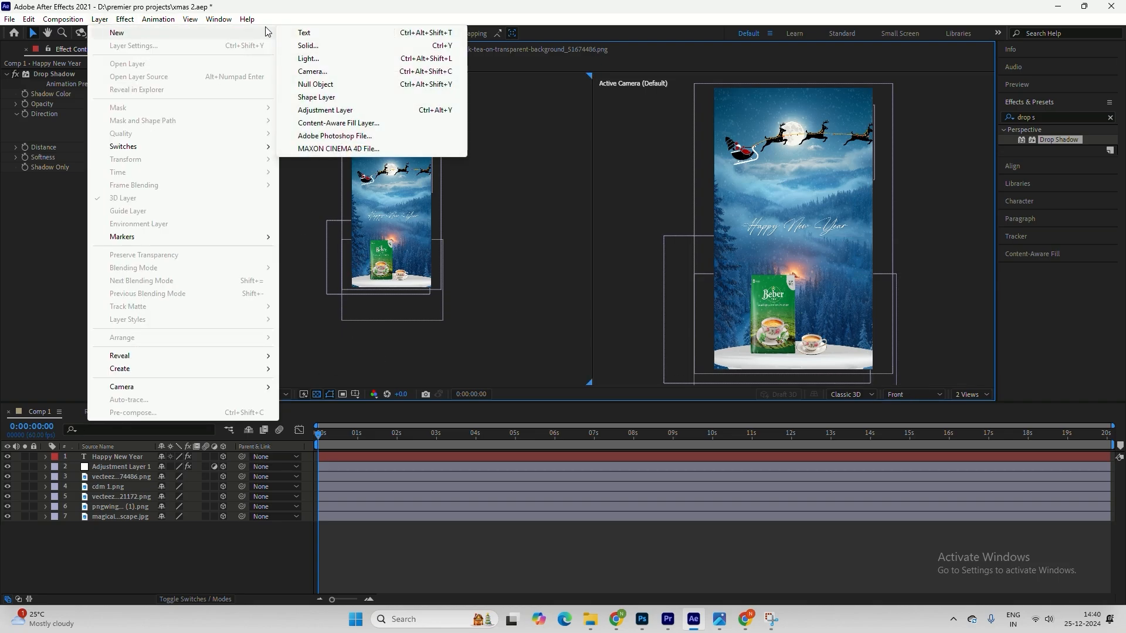
pyautogui.click(305, 71)
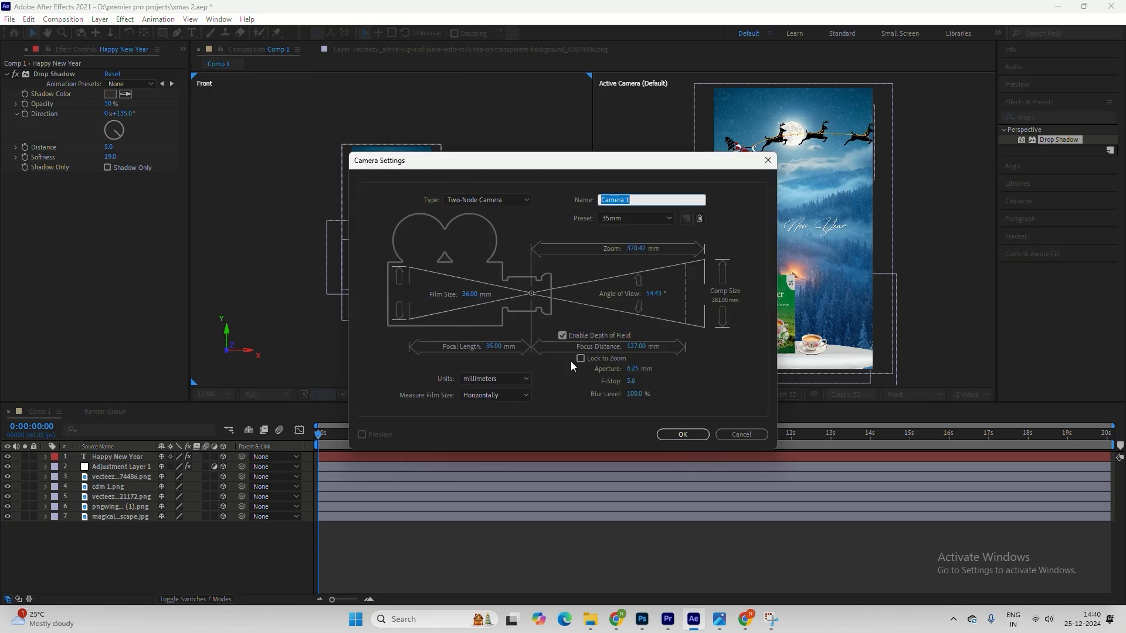
pyautogui.click(683, 434)
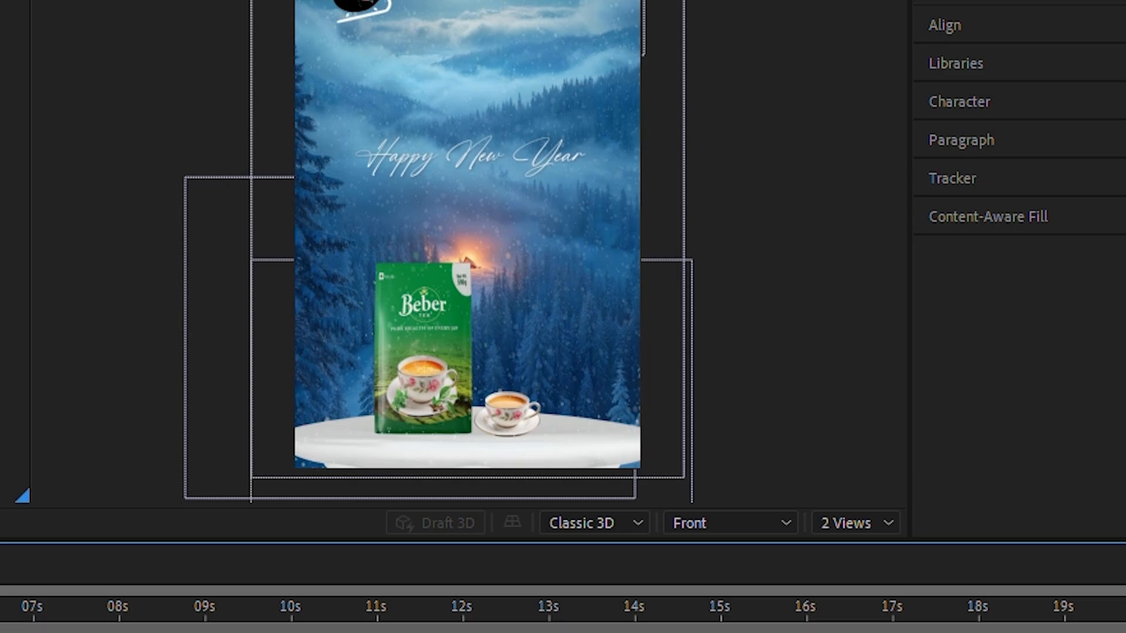
# Switch the Front view of the two-view layout to the Top view
pyautogui.click(12, 375)
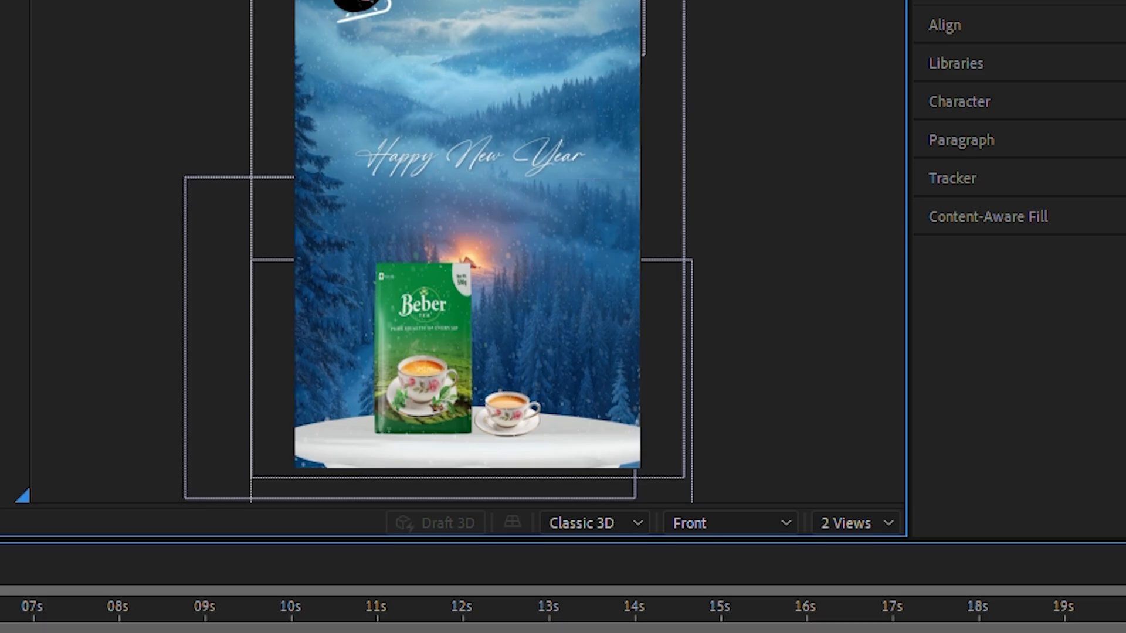
pyautogui.click(734, 521)
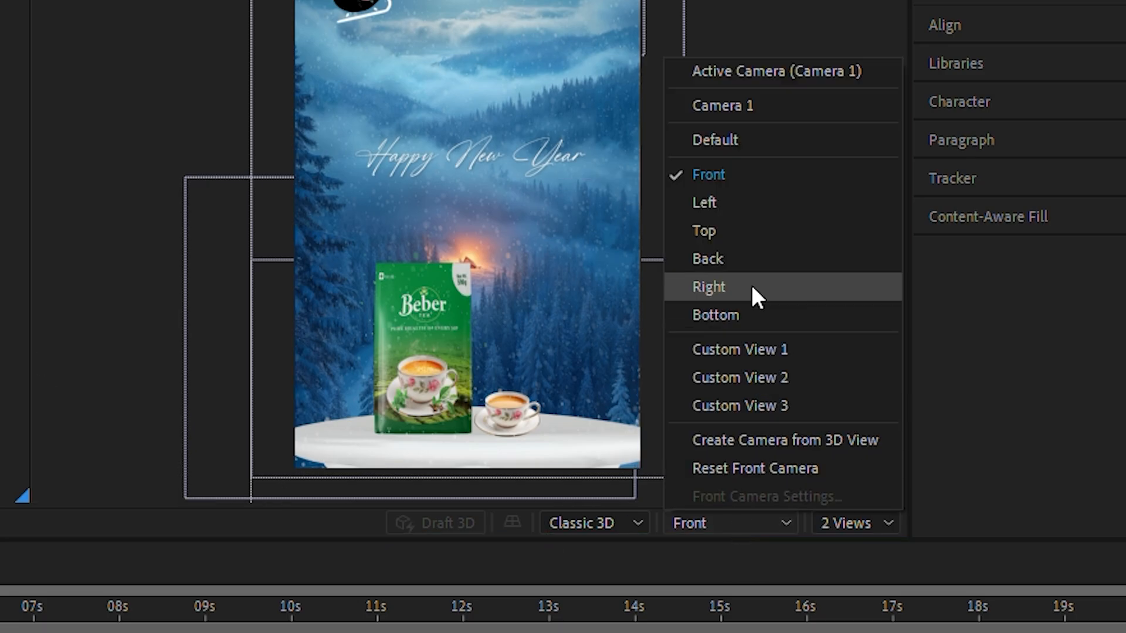
pyautogui.click(755, 230)
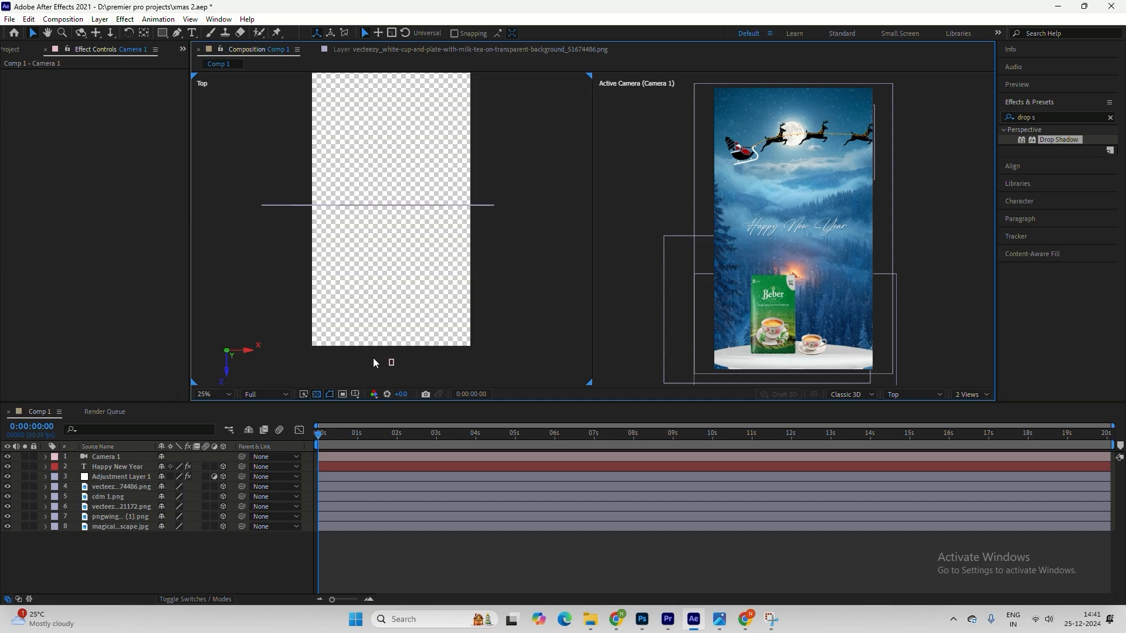
# Test moving Camera 1 along its Z axis in the Top view and lower the preview resolution to Third
pyautogui.click(136, 458)
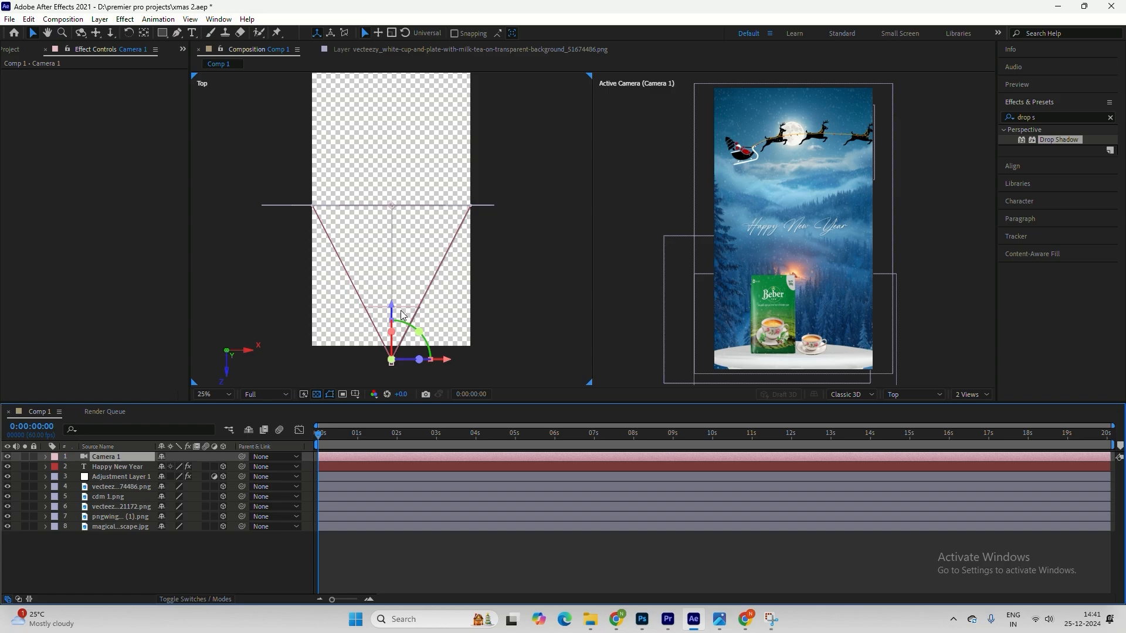
pyautogui.moveTo(394, 315)
pyautogui.mouseDown()
pyautogui.moveTo(390, 188)
pyautogui.moveTo(392, 316)
pyautogui.mouseUp()
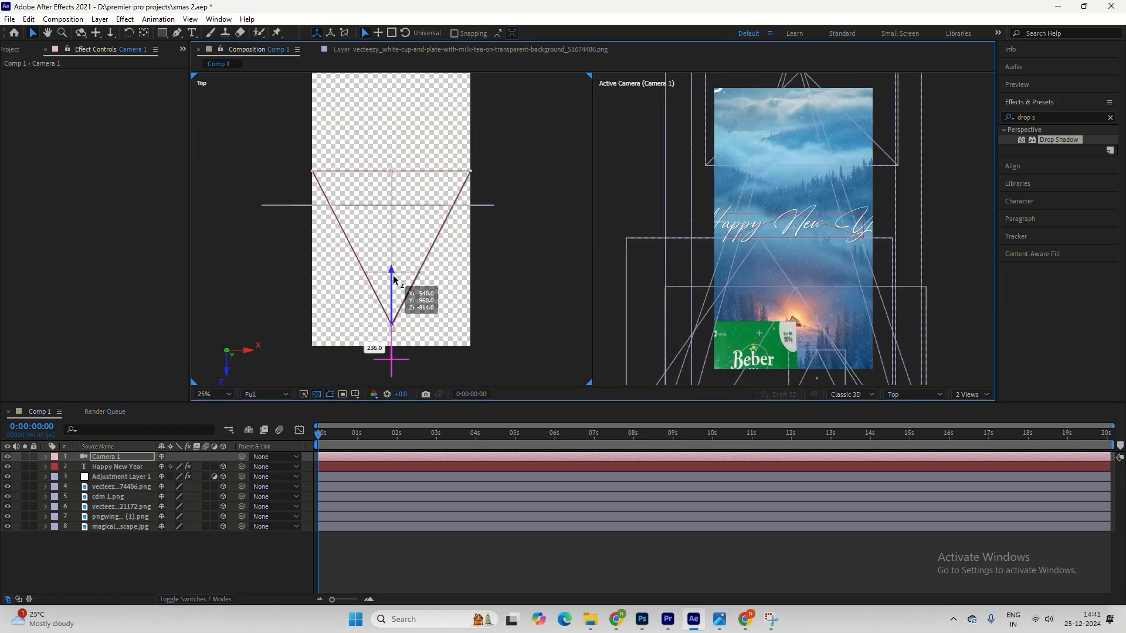
pyautogui.click(265, 394)
pyautogui.click(265, 448)
# Push the winter landscape background away from the camera in the Top view to a Z position of about 1888
pyautogui.click(46, 526)
pyautogui.scroll(-2, 48, 530)
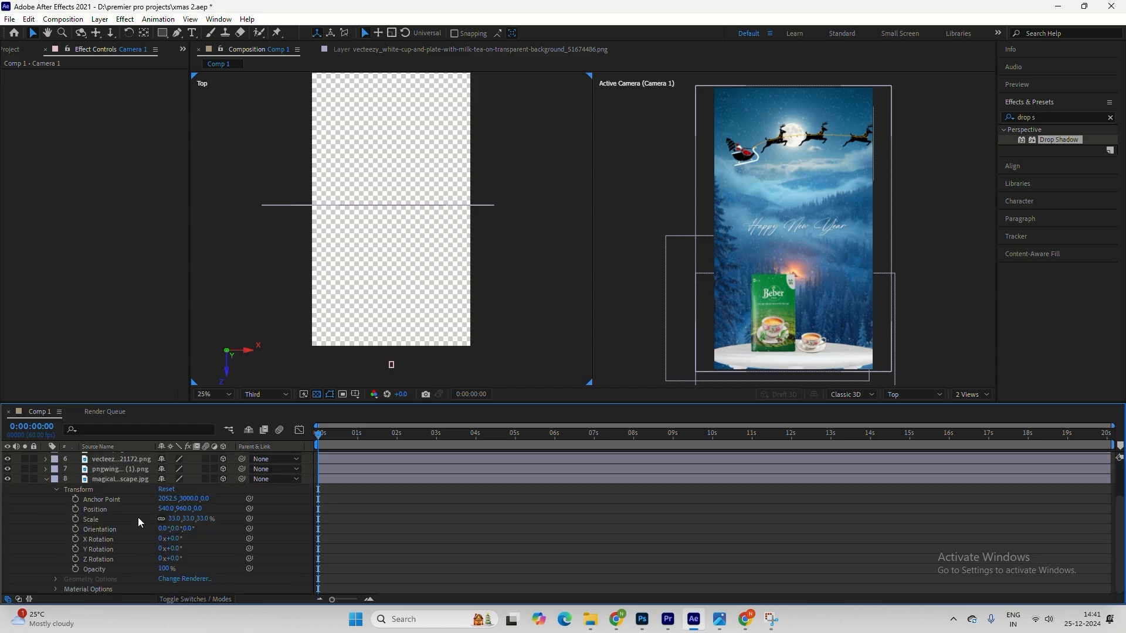
pyautogui.click(48, 481)
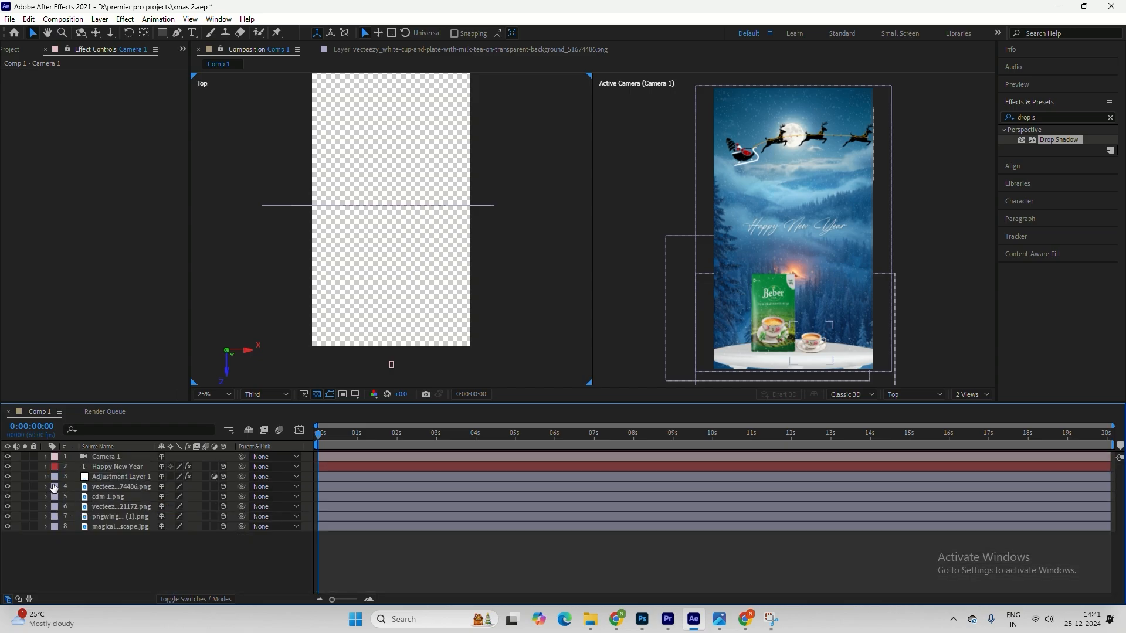
pyautogui.click(132, 527)
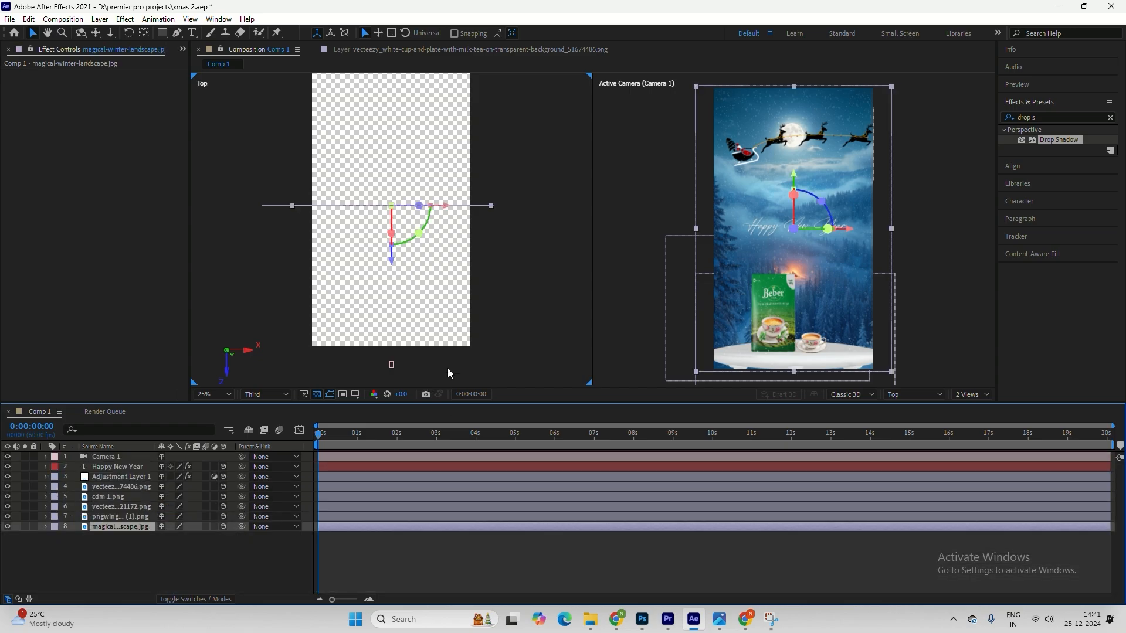
pyautogui.scroll(1, 540, 233)
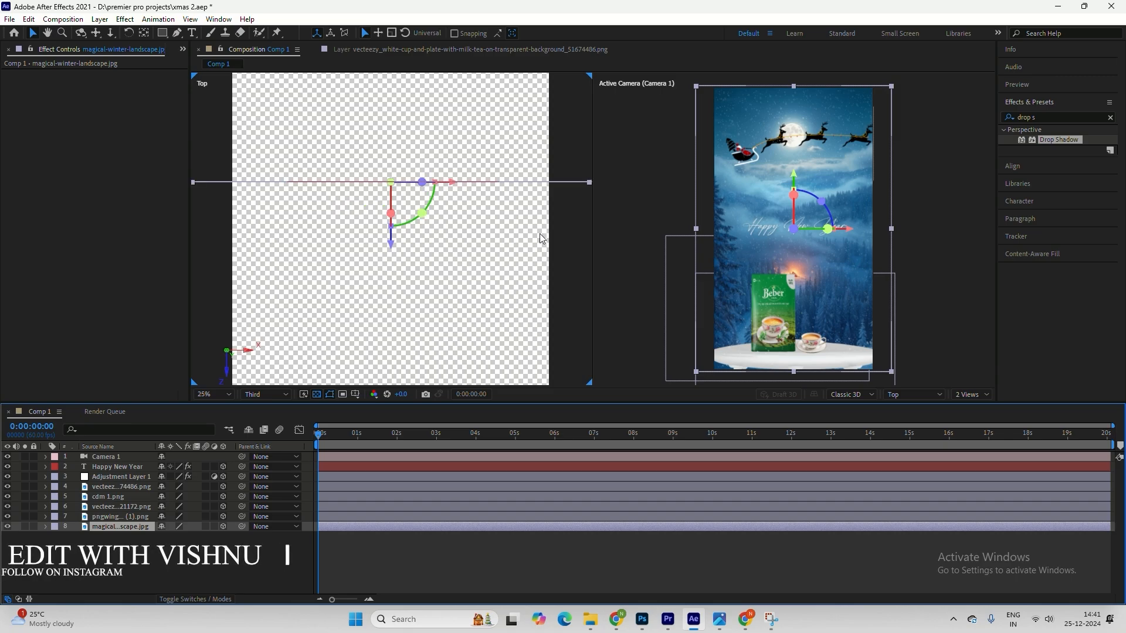
pyautogui.scroll(-2, 540, 234)
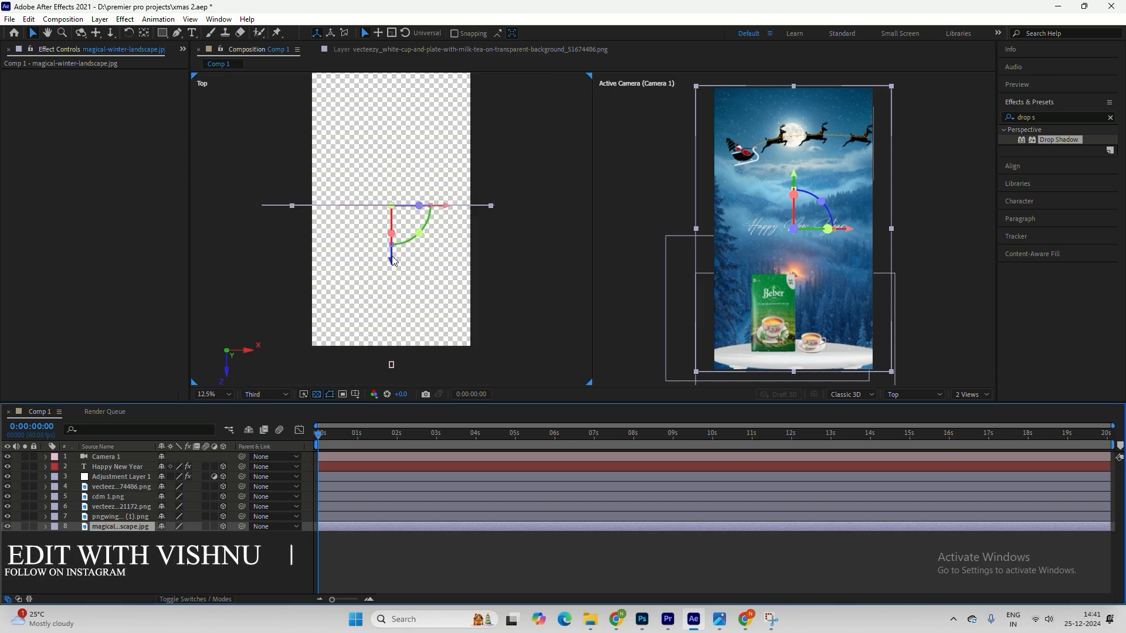
pyautogui.scroll(-1, 392, 255)
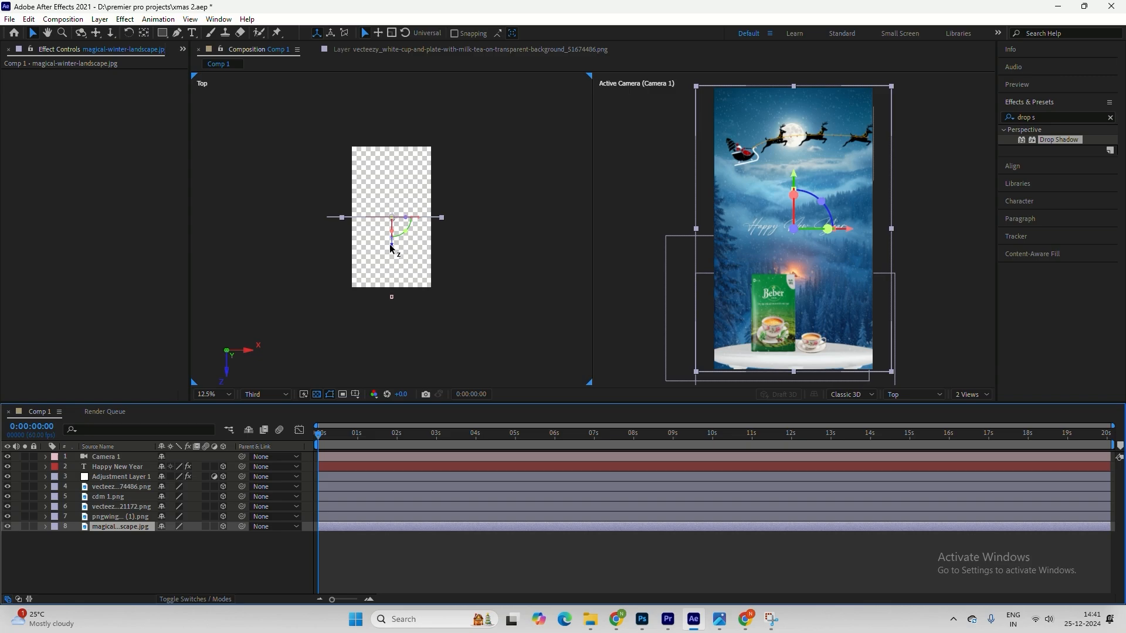
pyautogui.moveTo(391, 249); pyautogui.dragTo(385, 107)
pyautogui.scroll(1, 472, 167)
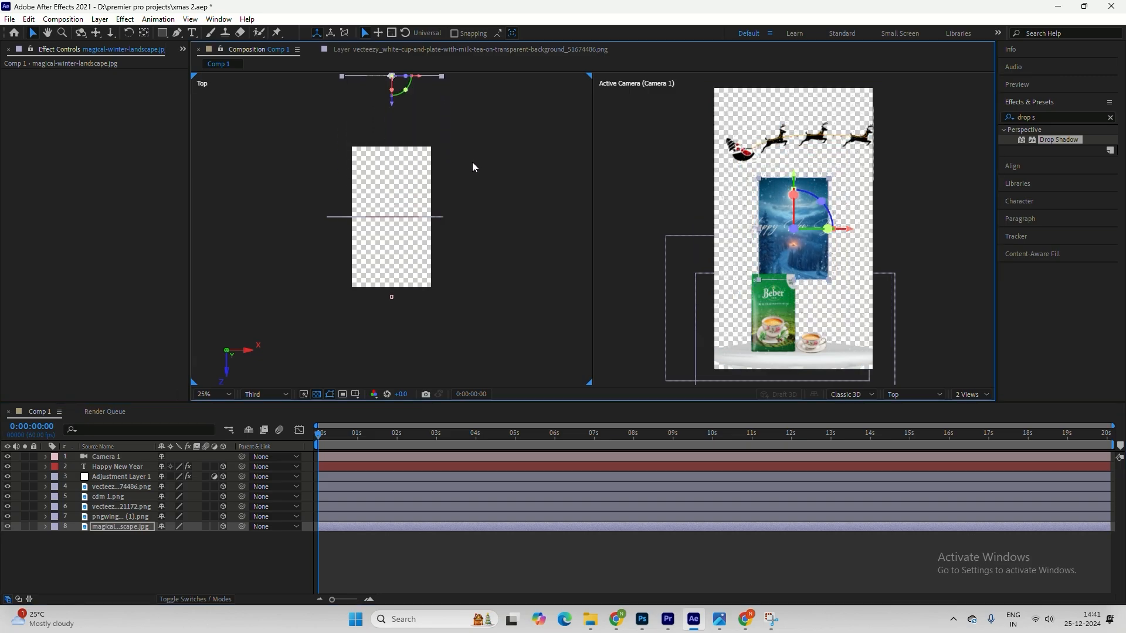
pyautogui.scroll(-1, 473, 167)
pyautogui.moveTo(394, 106); pyautogui.dragTo(393, 110)
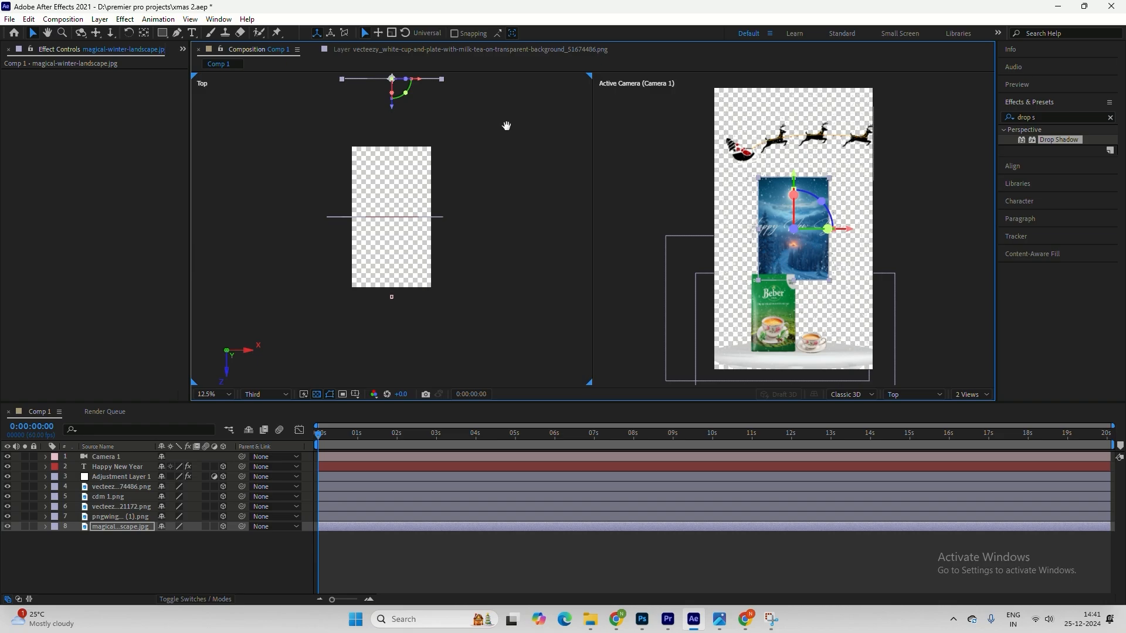
pyautogui.moveTo(507, 125); pyautogui.dragTo(475, 178)
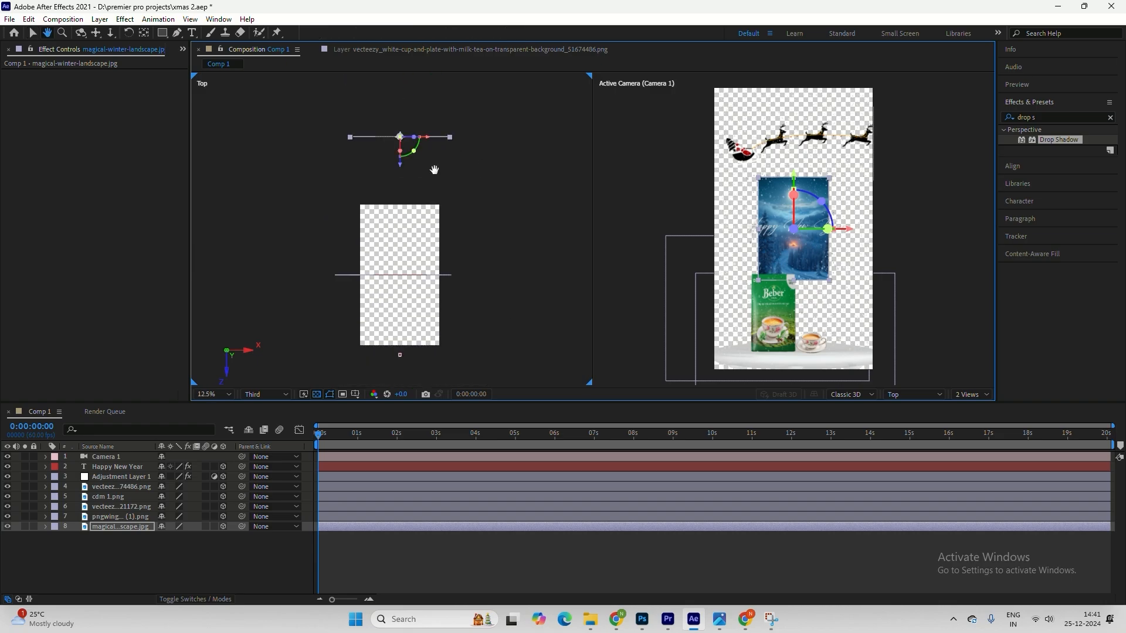
pyautogui.press('v')
# Scale the winter landscape background to 95% so that it fills the camera frame
pyautogui.click(45, 527)
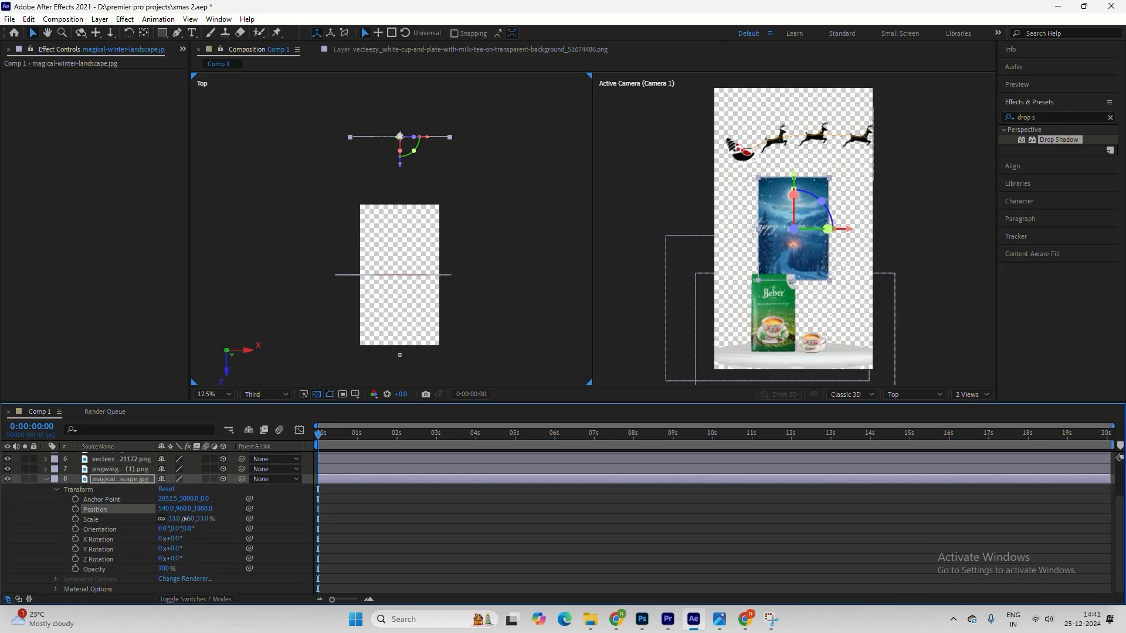
pyautogui.moveTo(186, 520); pyautogui.dragTo(215, 511)
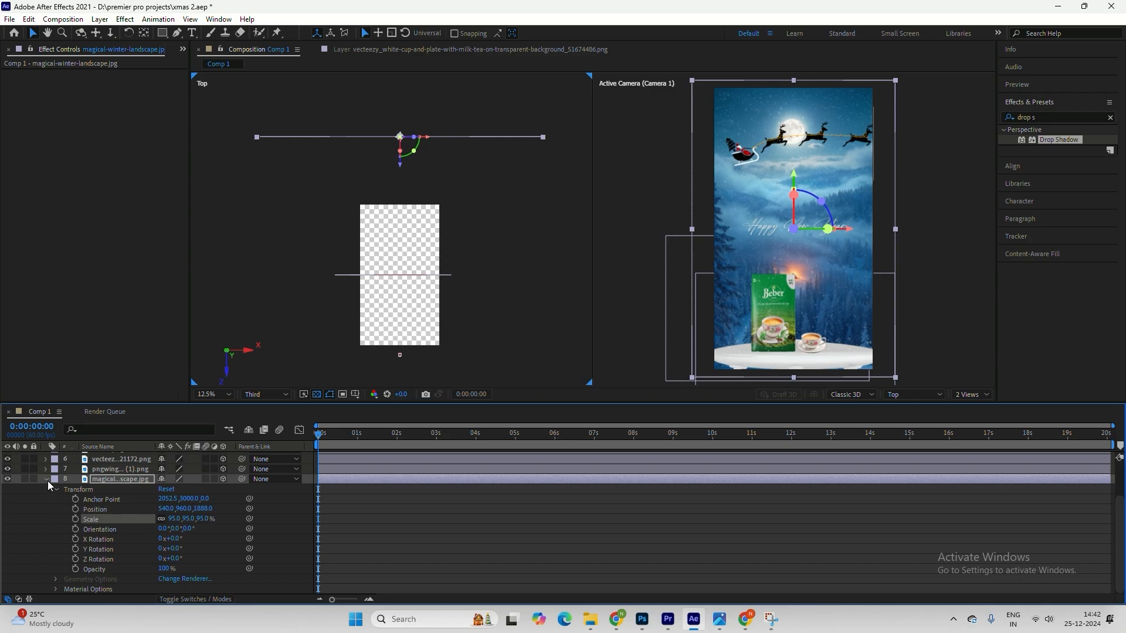
pyautogui.click(47, 480)
# Push the Santa sleigh layer back to a Z position of about 1328 and raise it in front of the moon
pyautogui.click(160, 519)
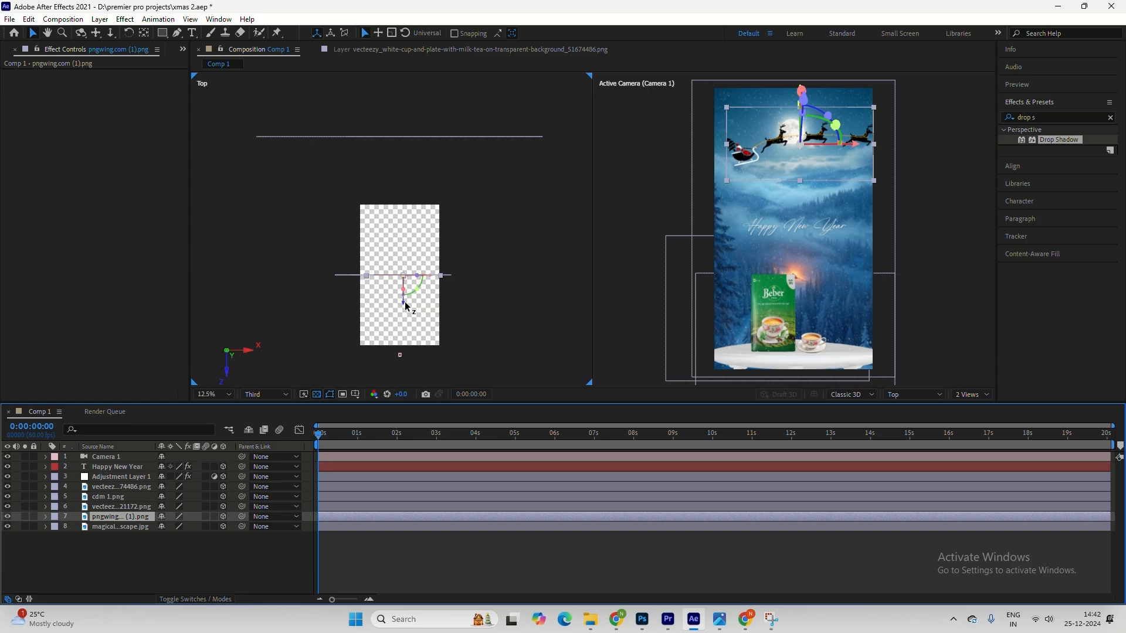
pyautogui.moveTo(404, 302); pyautogui.dragTo(404, 203)
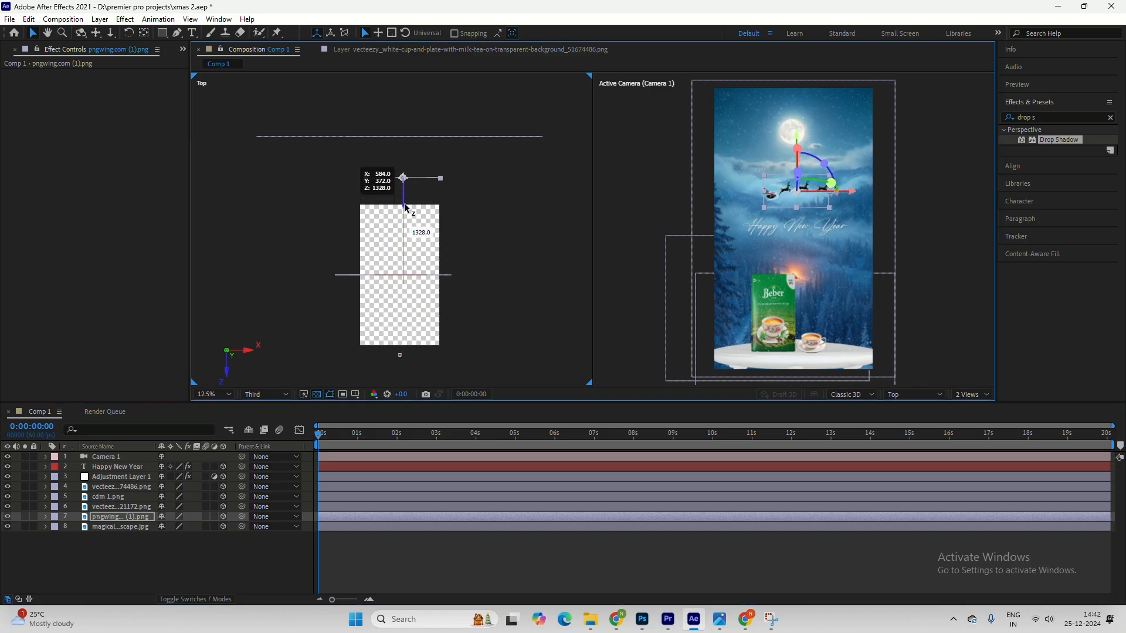
pyautogui.moveTo(788, 150); pyautogui.dragTo(792, 97)
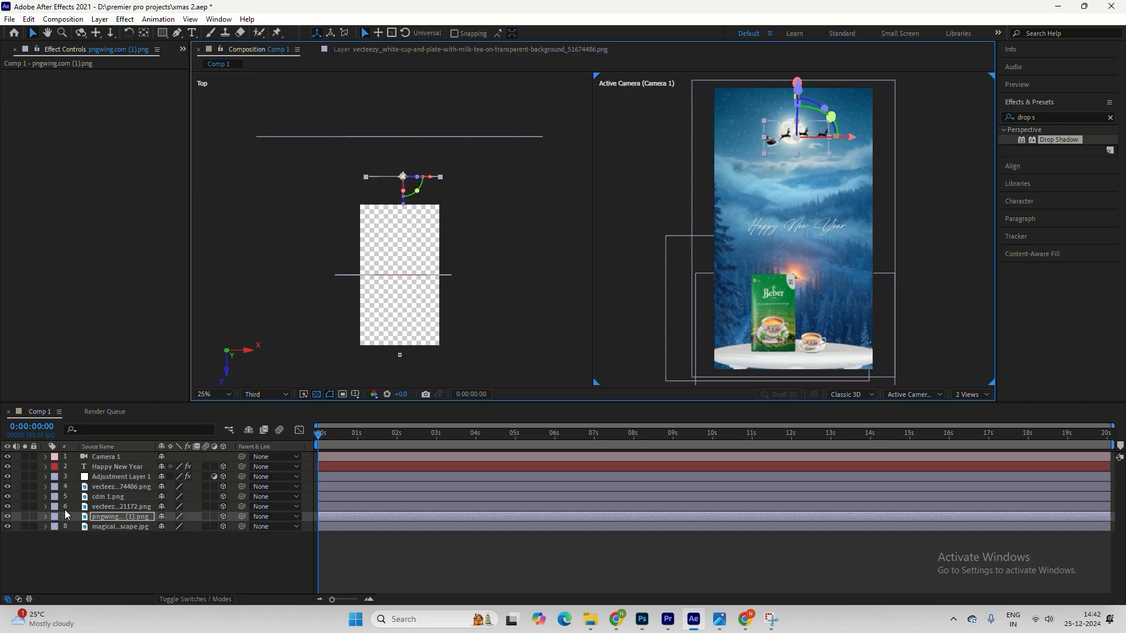
# Enlarge the Santa sleigh layer until it spans the poster's width
pyautogui.press('s')
pyautogui.moveTo(196, 526); pyautogui.dragTo(226, 526)
pyautogui.press('s')
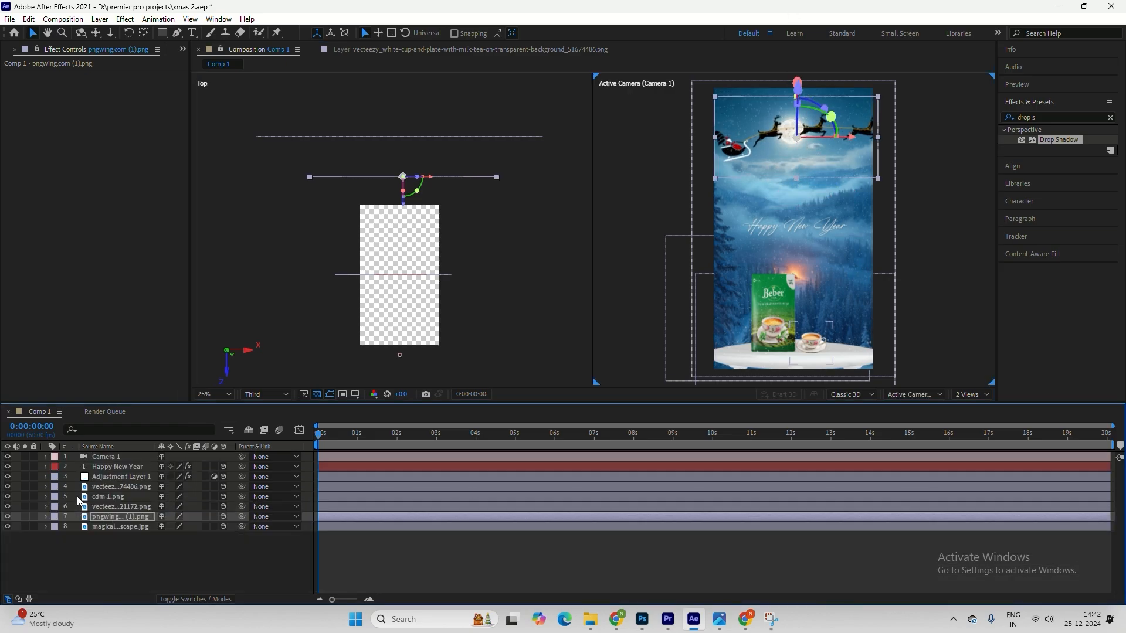
# Push the snowfall adjustment layer back between the background and the sleigh, and bring the sleigh slightly closer to the camera
pyautogui.click(80, 499)
pyautogui.click(117, 477)
pyautogui.click(45, 476)
pyautogui.click(45, 476)
pyautogui.click(404, 203)
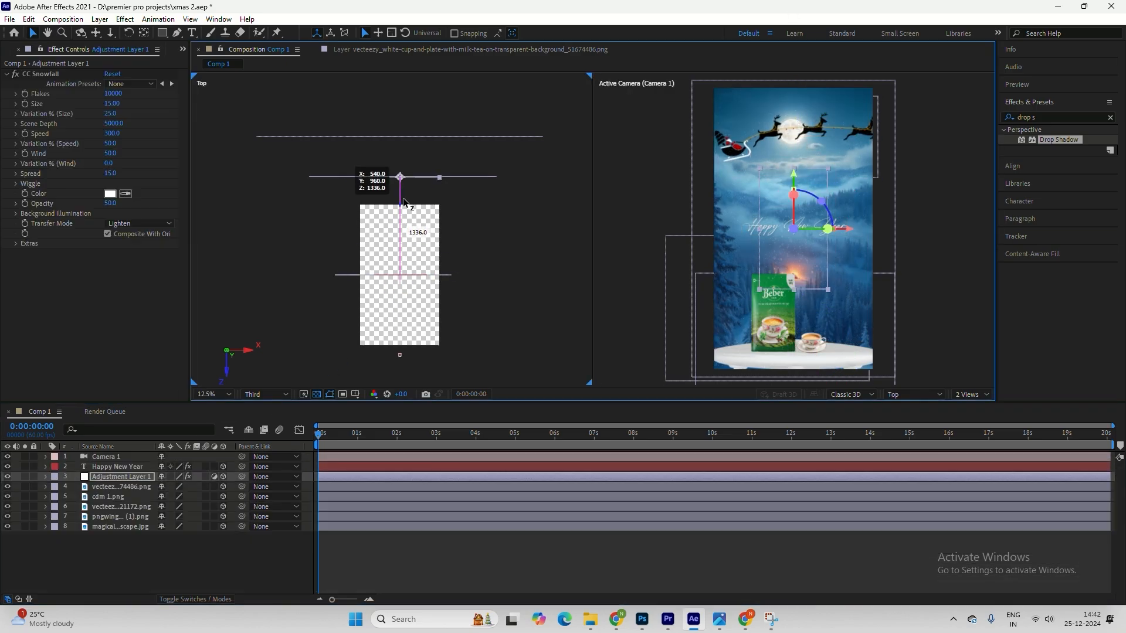
pyautogui.moveTo(404, 199)
pyautogui.mouseDown()
pyautogui.moveTo(406, 174)
pyautogui.moveTo(403, 216)
pyautogui.mouseUp()
pyautogui.click(415, 176)
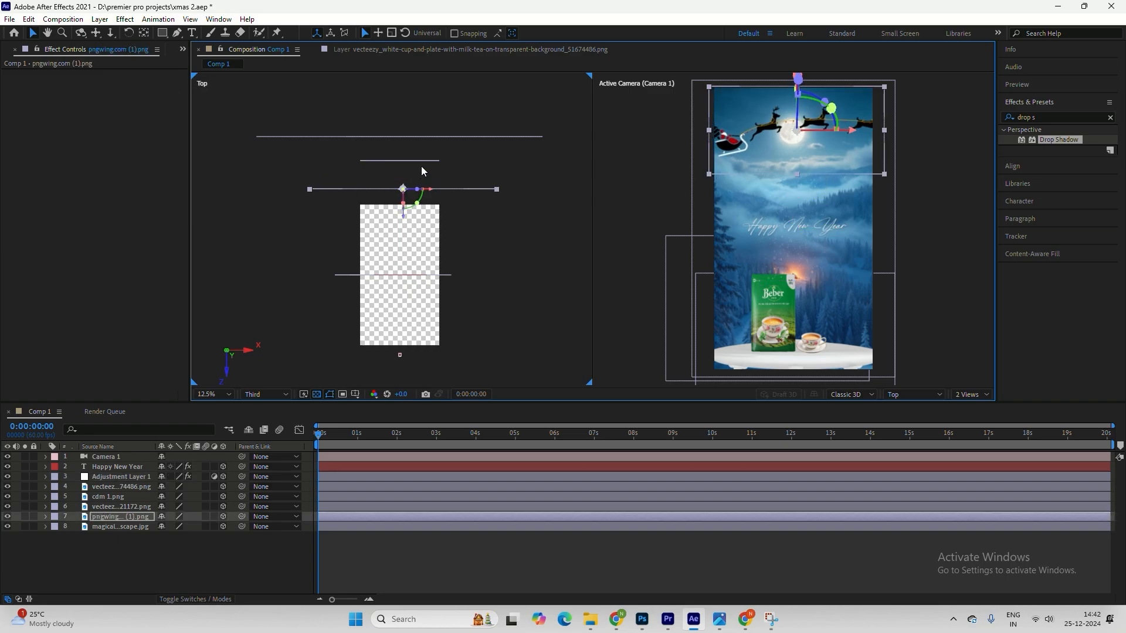
# Push the Happy New Year text back to a Z position of about 416 and scale it to 177%
pyautogui.click(117, 466)
pyautogui.moveTo(403, 303); pyautogui.dragTo(403, 273)
pyautogui.click(46, 467)
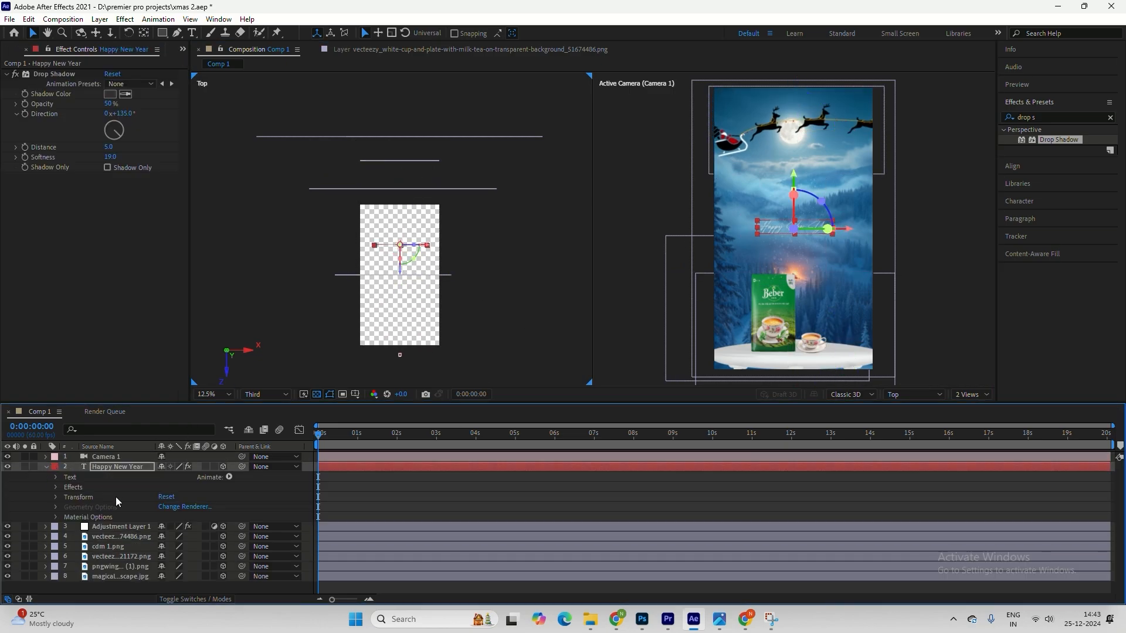
pyautogui.click(56, 497)
pyautogui.moveTo(192, 528); pyautogui.dragTo(236, 528)
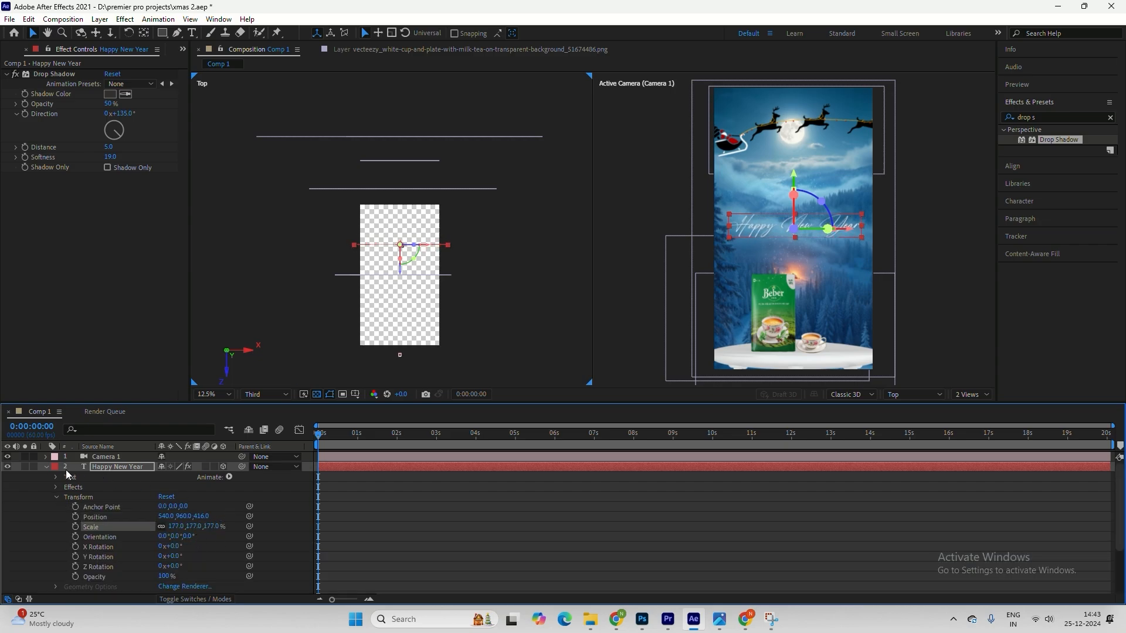
pyautogui.click(46, 466)
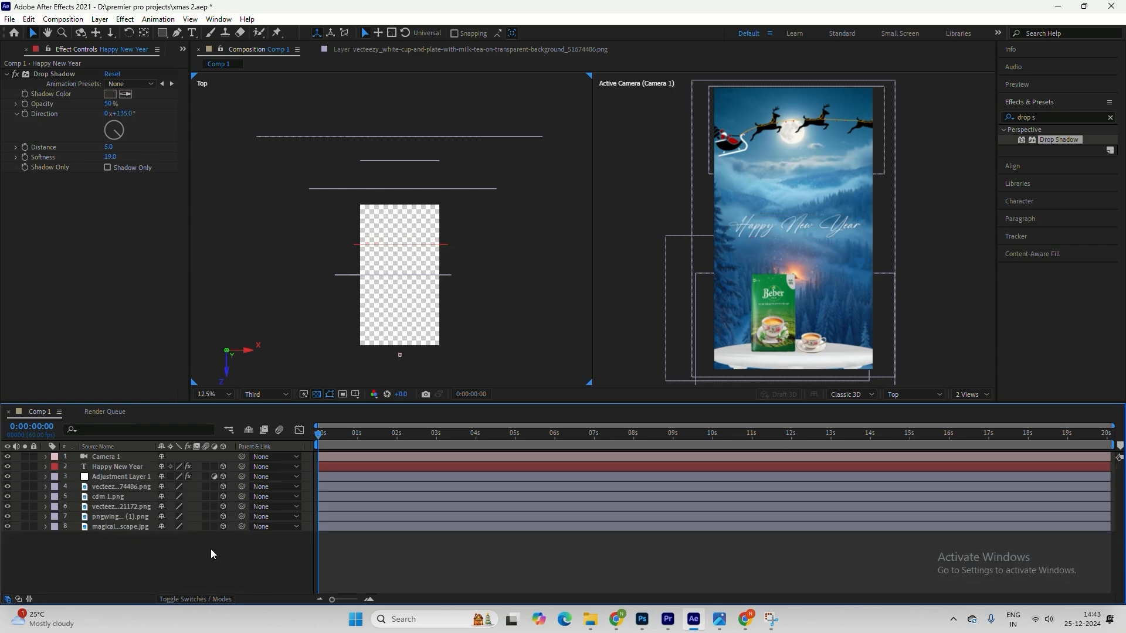
# Pull Camera 1 slightly back along its Z axis to reveal the table legs, and expand the camera's properties
pyautogui.click(130, 458)
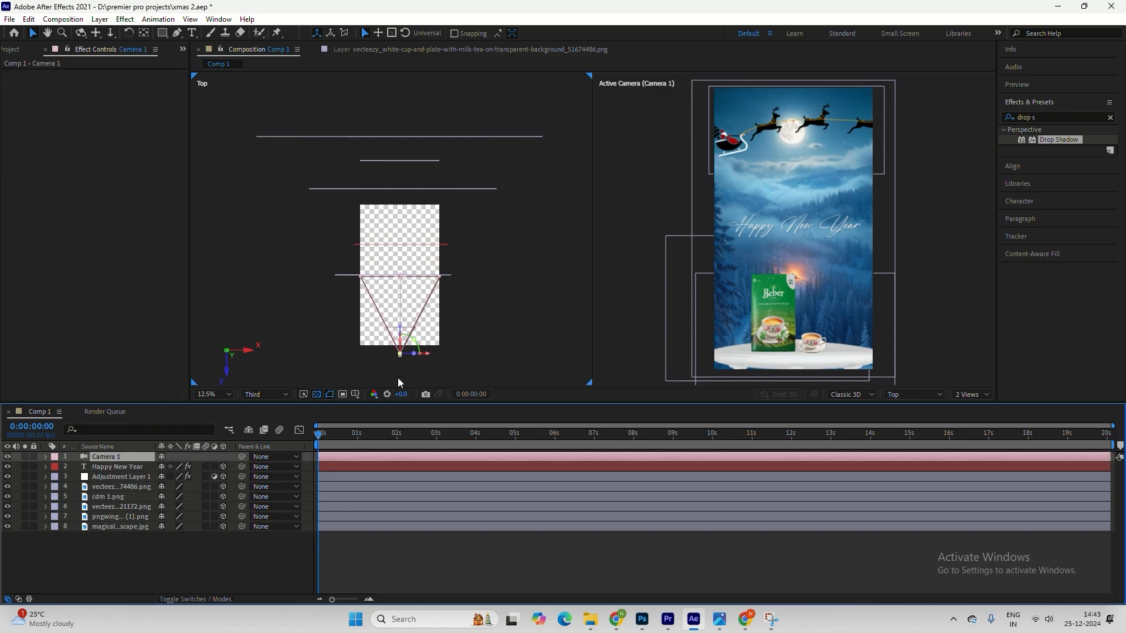
pyautogui.moveTo(400, 327)
pyautogui.mouseDown()
pyautogui.moveTo(407, 299)
pyautogui.moveTo(403, 338)
pyautogui.mouseUp()
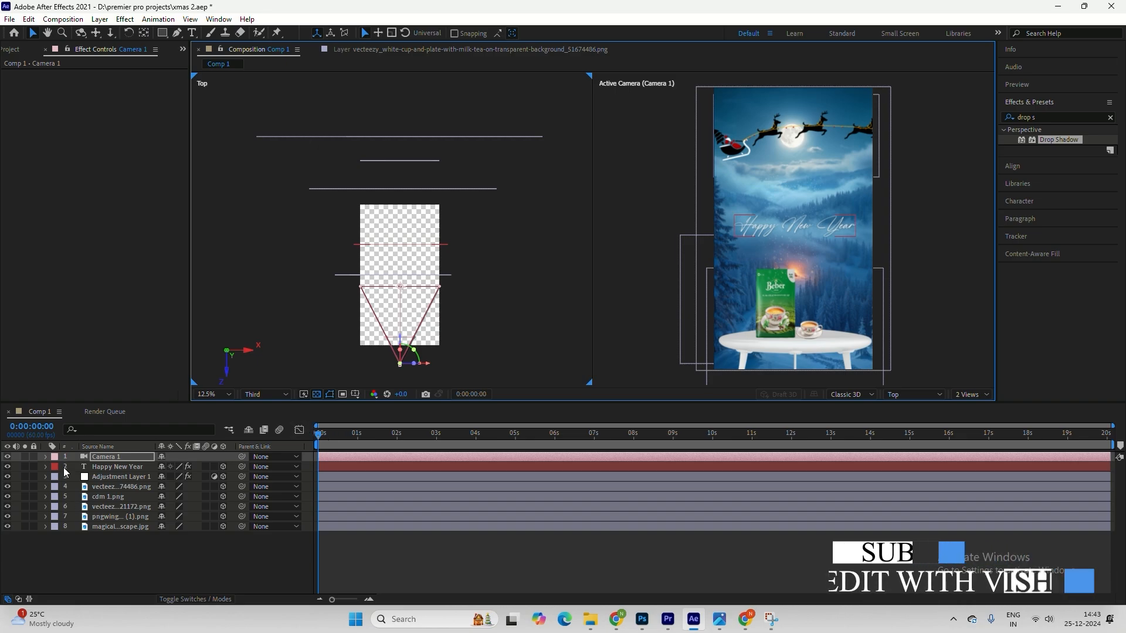
pyautogui.click(46, 457)
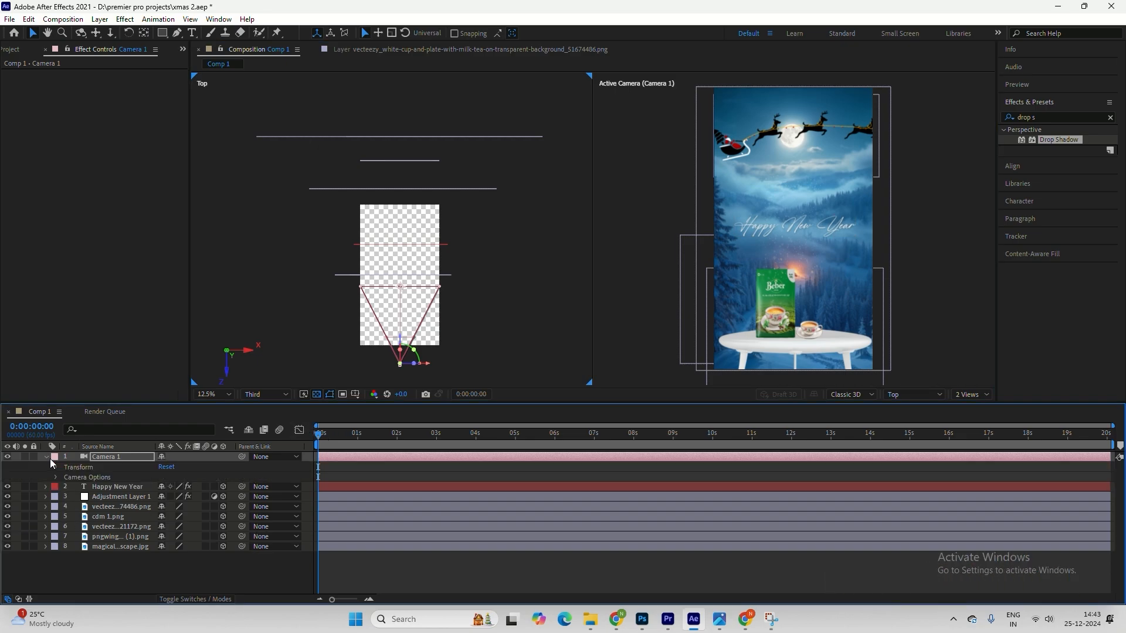
# Start keyframing Camera 1's point of interest and position at 0 seconds, and push the camera forward to a Z position of about 790
pyautogui.click(56, 466)
pyautogui.click(56, 466)
pyautogui.click(55, 467)
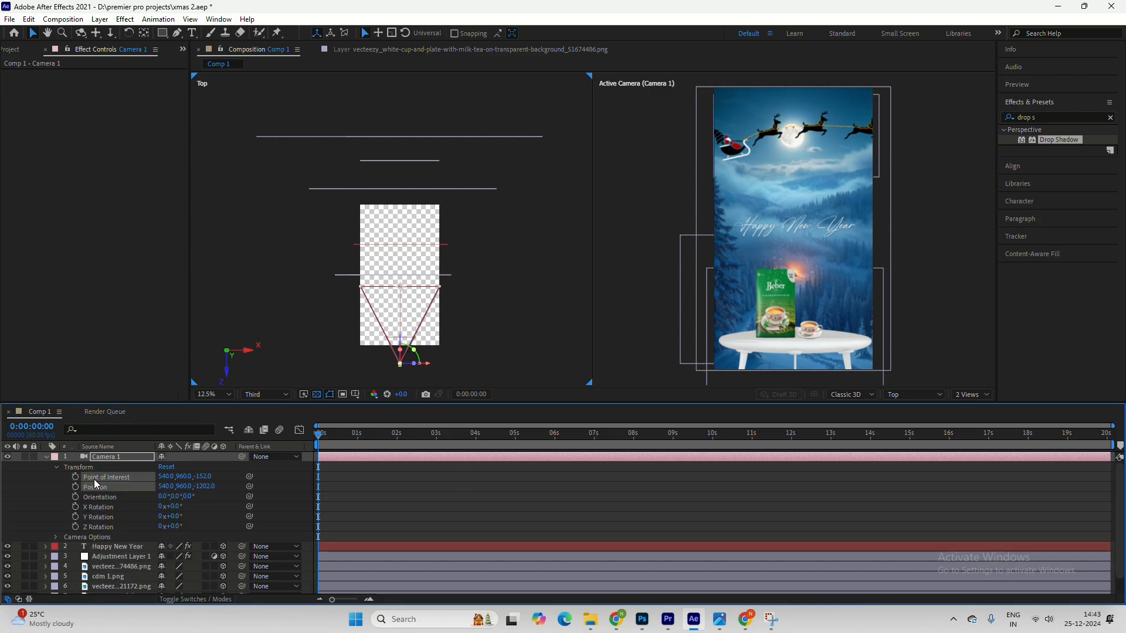
pyautogui.click(76, 477)
pyautogui.moveTo(400, 338); pyautogui.dragTo(403, 192)
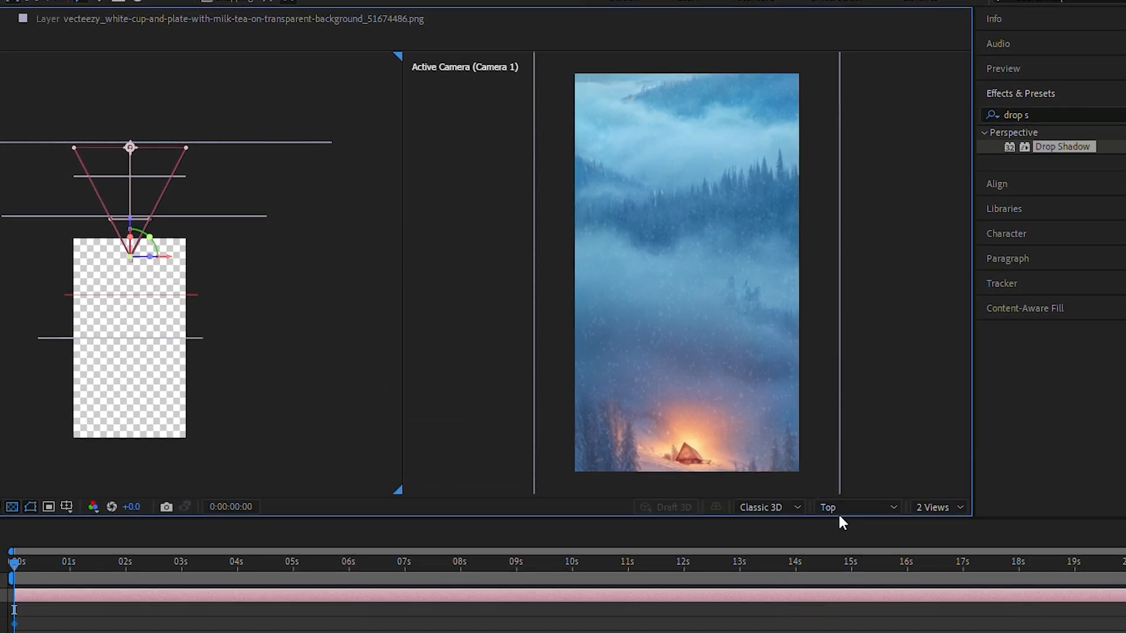
# Switch the working view to Right and raise Camera 1 to a Y position of about -528, framing the moon
pyautogui.click(838, 510)
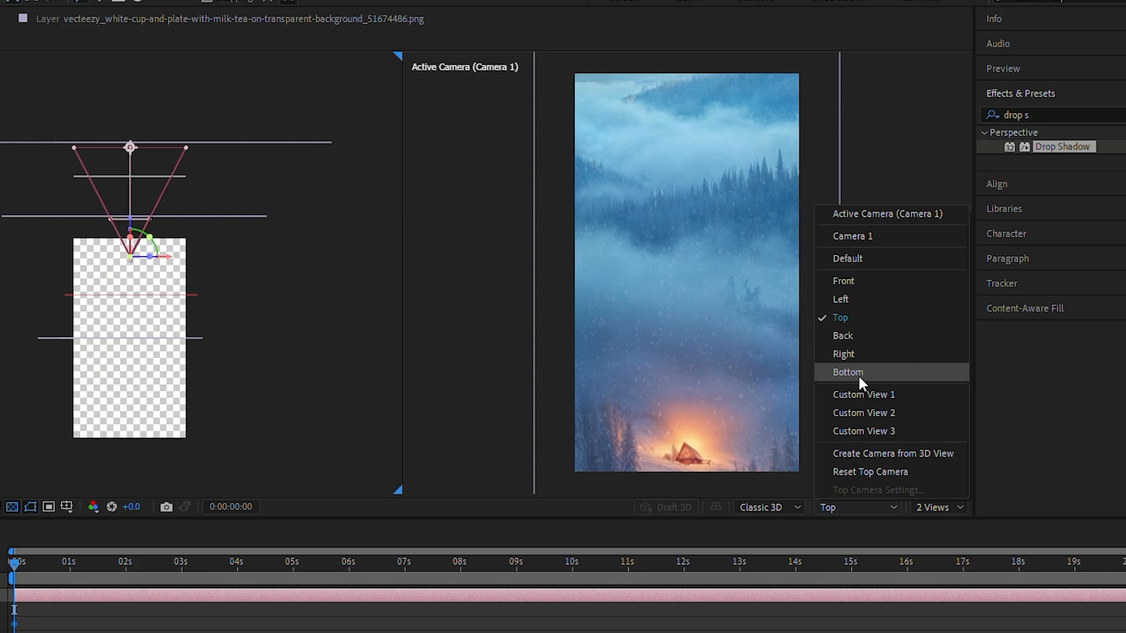
pyautogui.press('Escape')
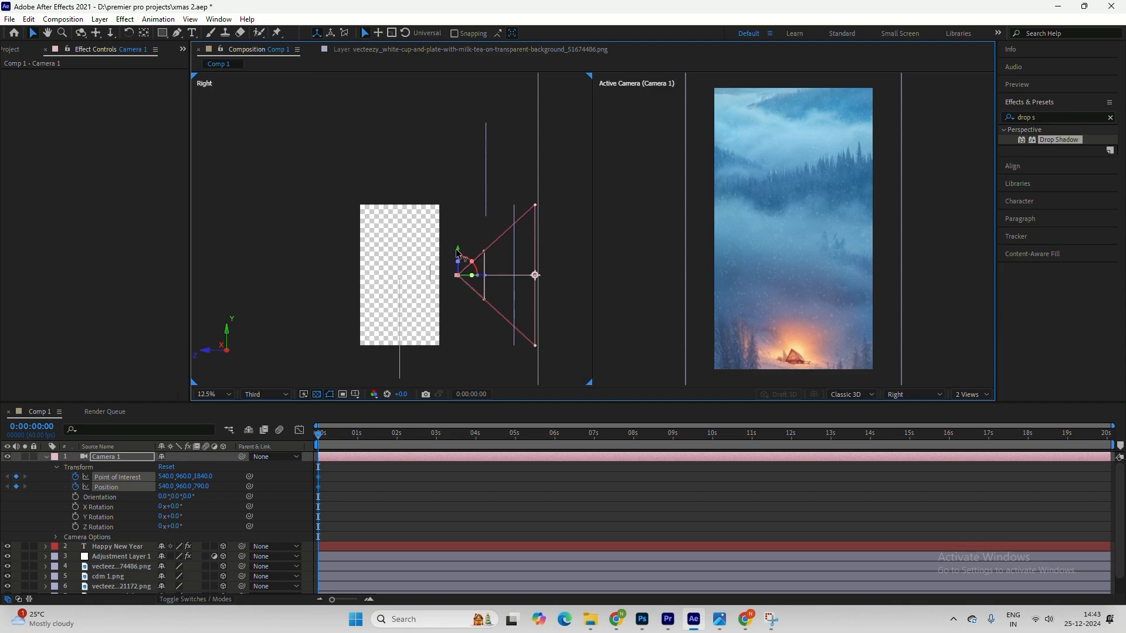
pyautogui.moveTo(458, 253); pyautogui.dragTo(468, 145)
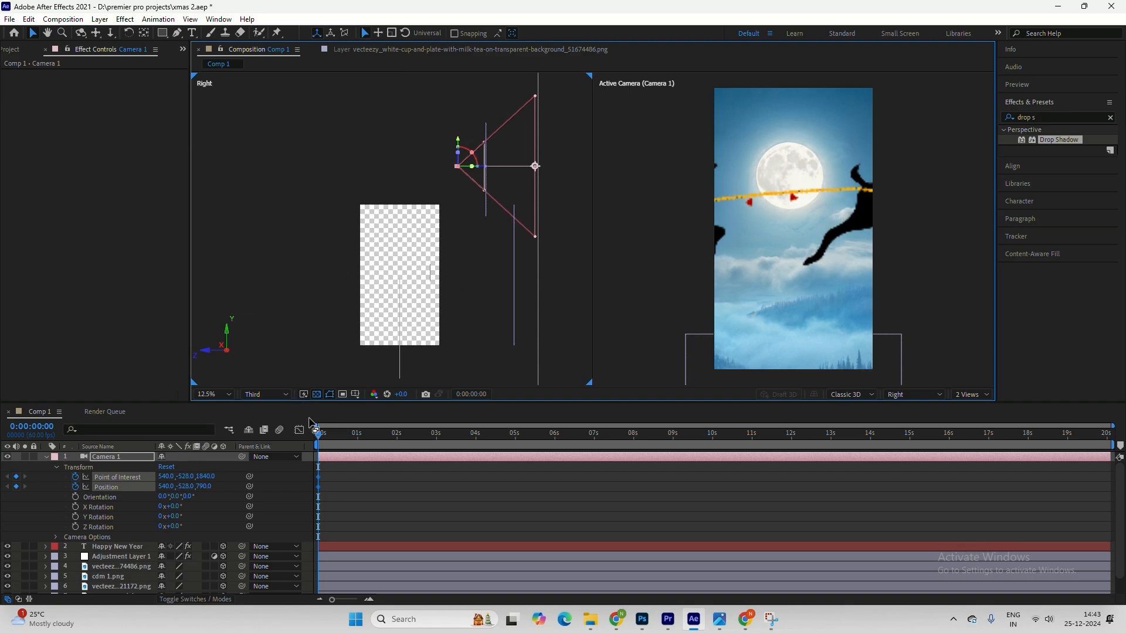
# At 0:00:16:36, pull Camera 1 back to about Z -1202 and lower it to about Y 984, framing the table
pyautogui.moveTo(318, 434); pyautogui.dragTo(392, 433)
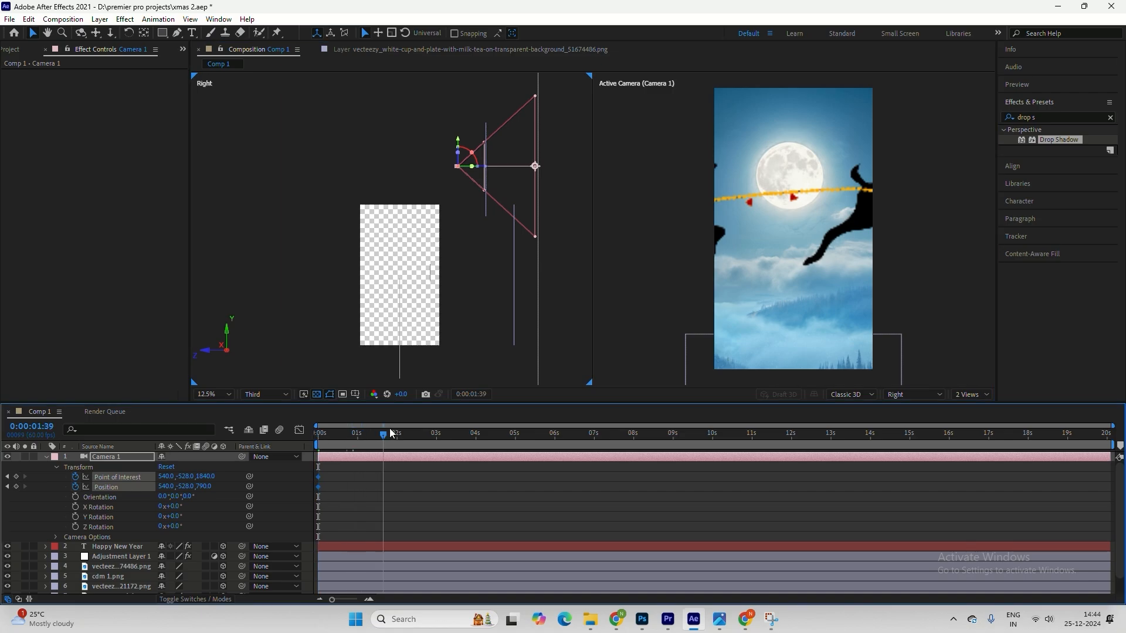
pyautogui.moveTo(538, 446); pyautogui.dragTo(908, 491)
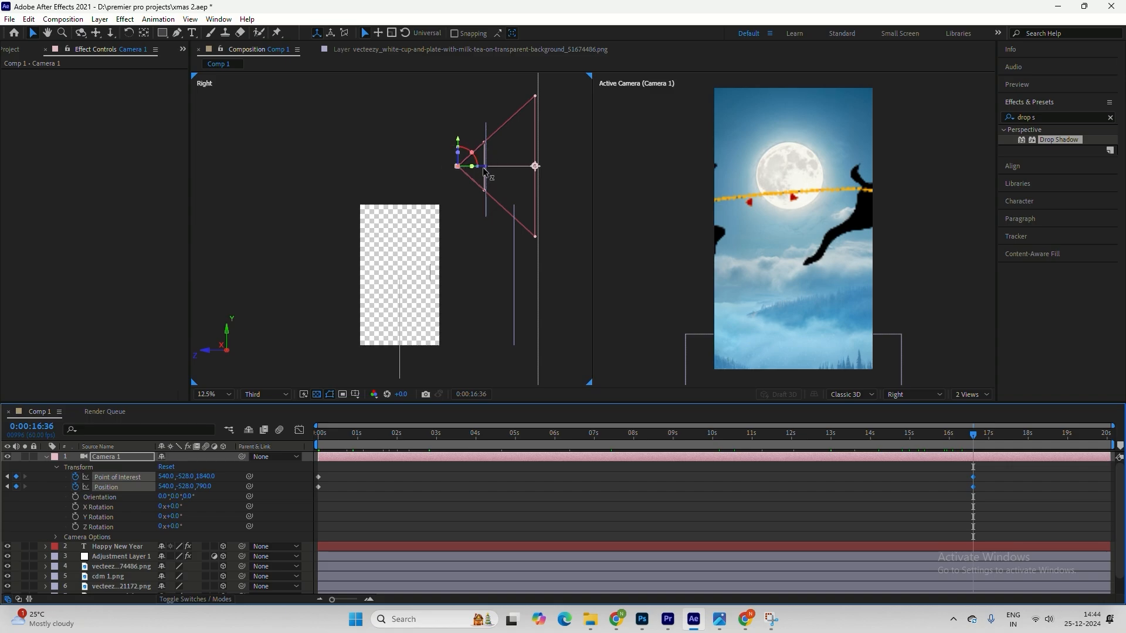
pyautogui.moveTo(484, 171); pyautogui.dragTo(326, 176)
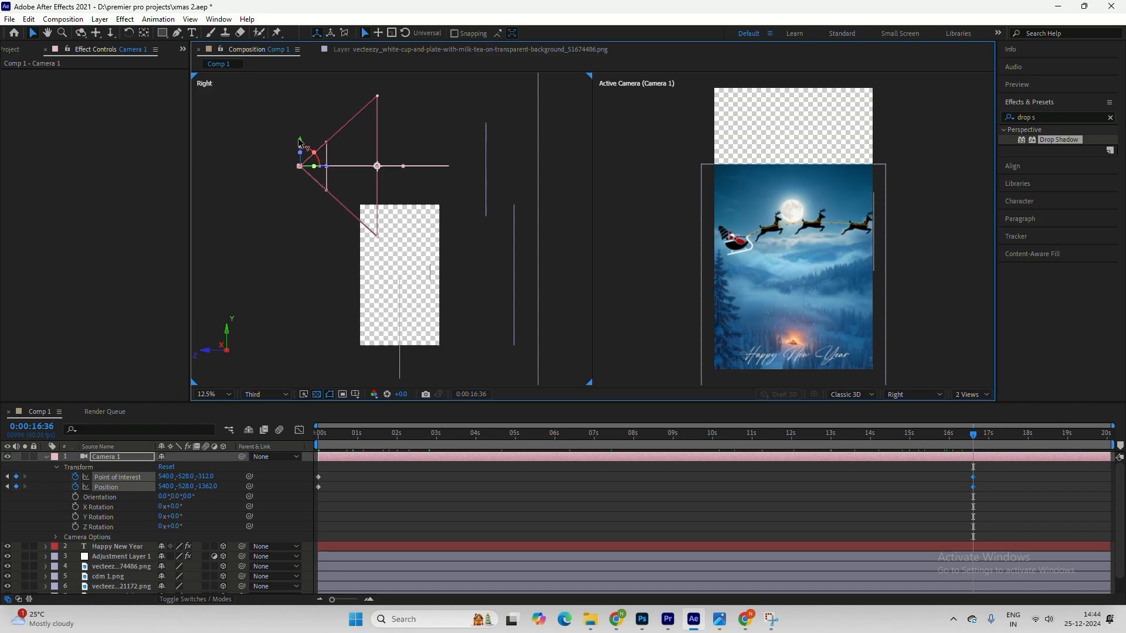
pyautogui.moveTo(299, 142); pyautogui.dragTo(340, 282)
# Play the camera move from the start and scrub back through the timeline to check the framing
pyautogui.moveTo(566, 435); pyautogui.dragTo(325, 441)
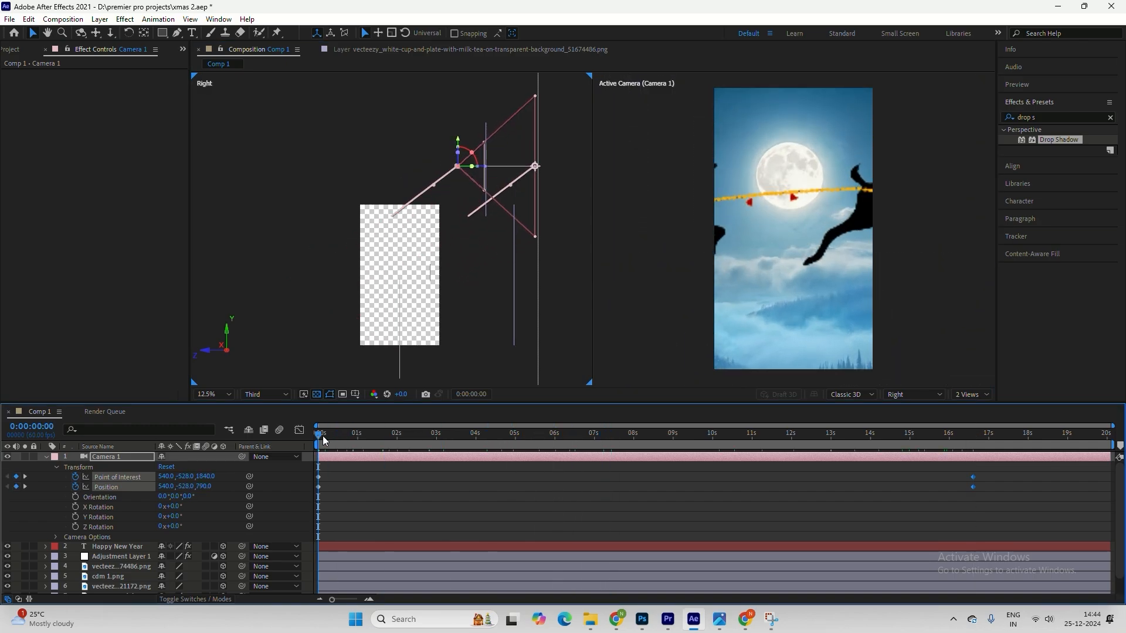
pyautogui.press('space')
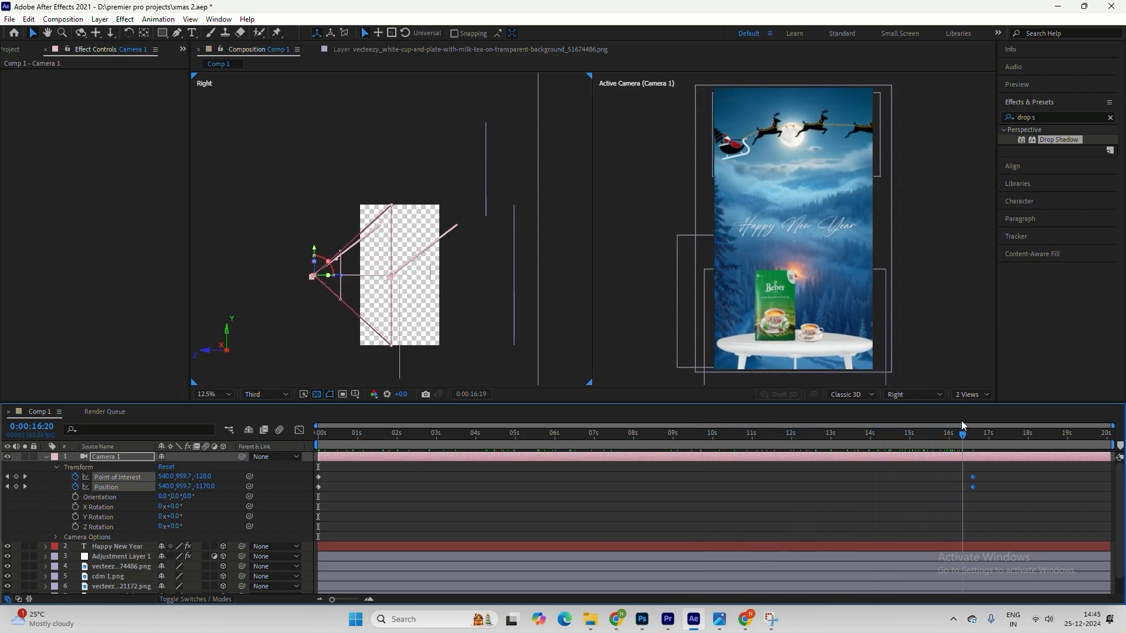
pyautogui.moveTo(961, 423); pyautogui.dragTo(560, 443)
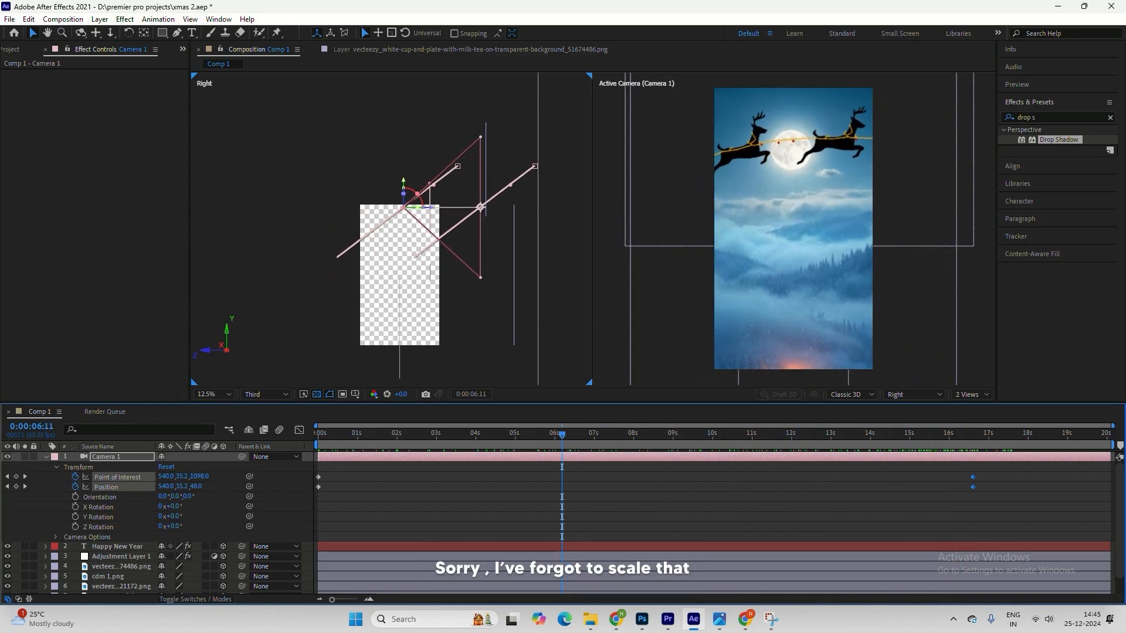
# Scale the snowfall adjustment layer to about 285% and reposition it at about 594, 1011.6, 1515 to cover the whole frame
pyautogui.click(93, 557)
pyautogui.click(45, 557)
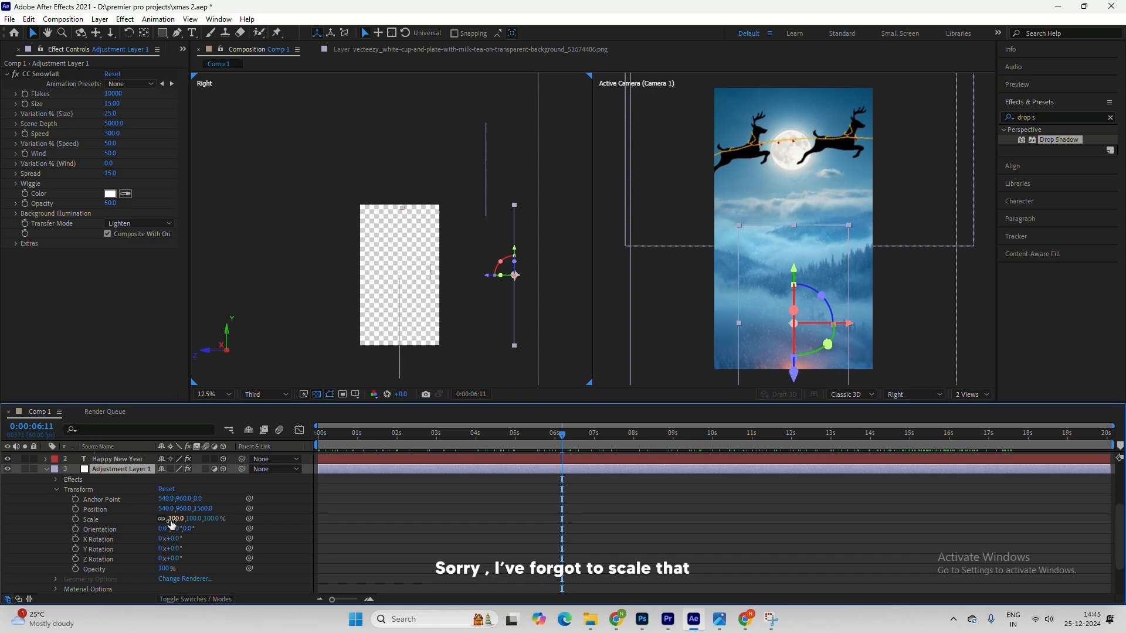
pyautogui.moveTo(176, 520); pyautogui.dragTo(229, 524)
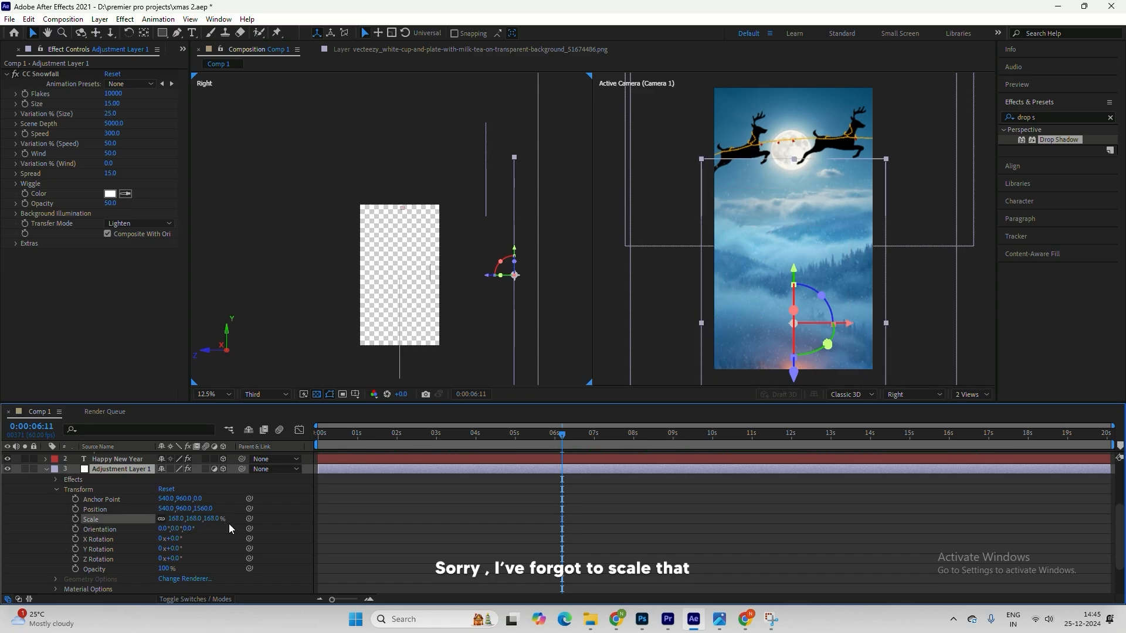
pyautogui.moveTo(744, 252); pyautogui.dragTo(741, 174)
pyautogui.moveTo(394, 438); pyautogui.dragTo(1062, 436)
pyautogui.moveTo(197, 514); pyautogui.dragTo(252, 521)
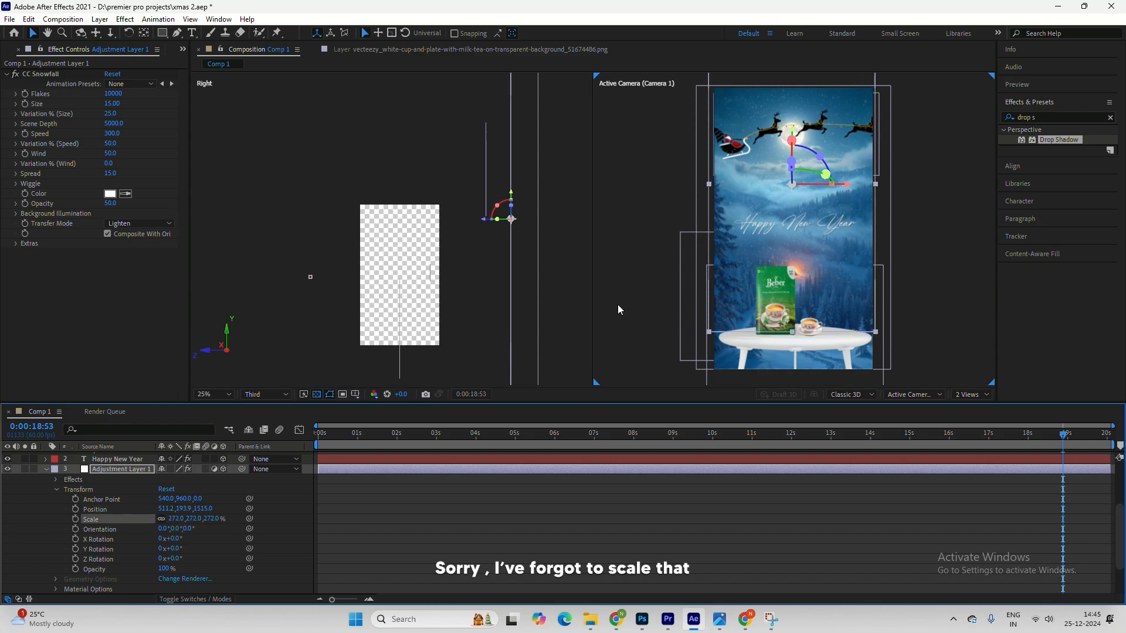
pyautogui.moveTo(765, 249); pyautogui.dragTo(770, 295)
pyautogui.moveTo(189, 518); pyautogui.dragTo(196, 518)
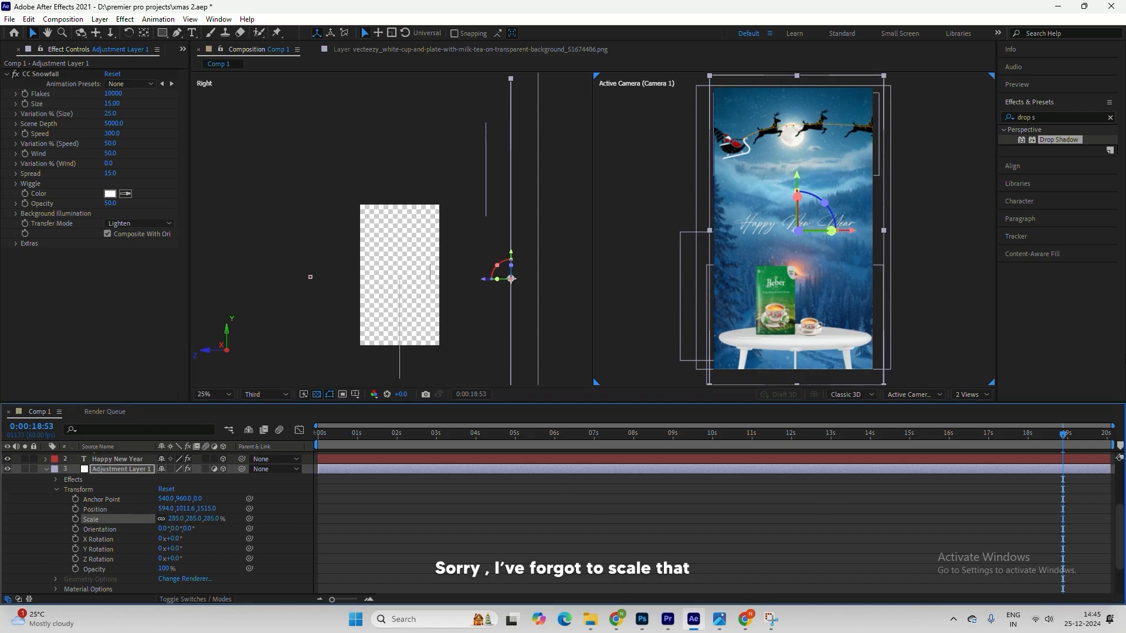
# Preview the middle of the animation to check that the snowfall covers the frame
pyautogui.moveTo(1062, 434); pyautogui.dragTo(664, 437)
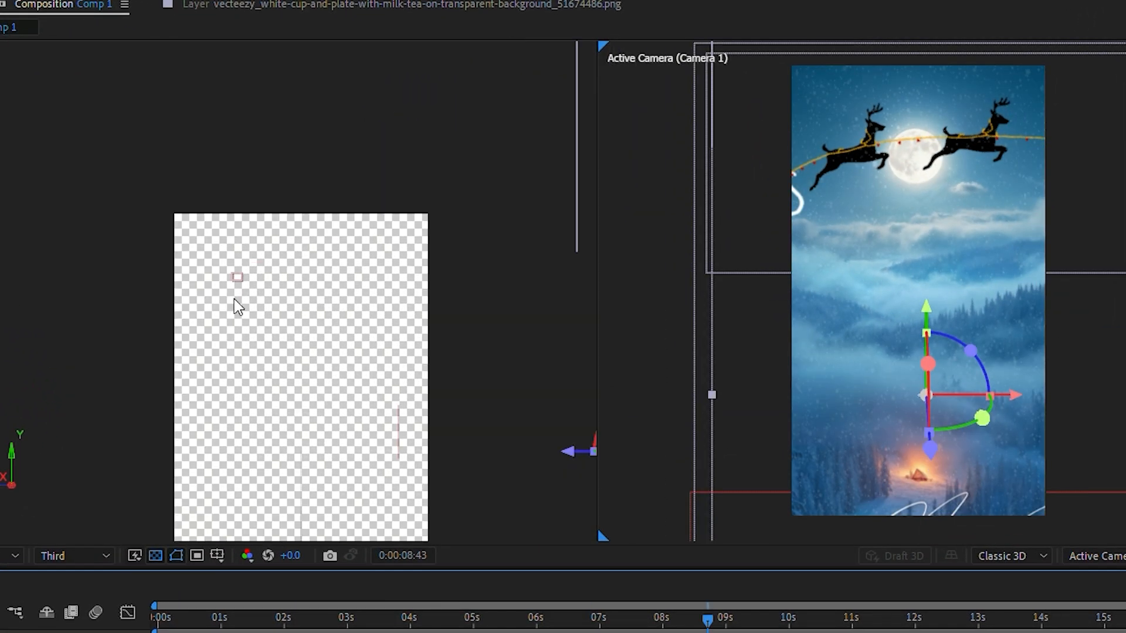
pyautogui.press('space')
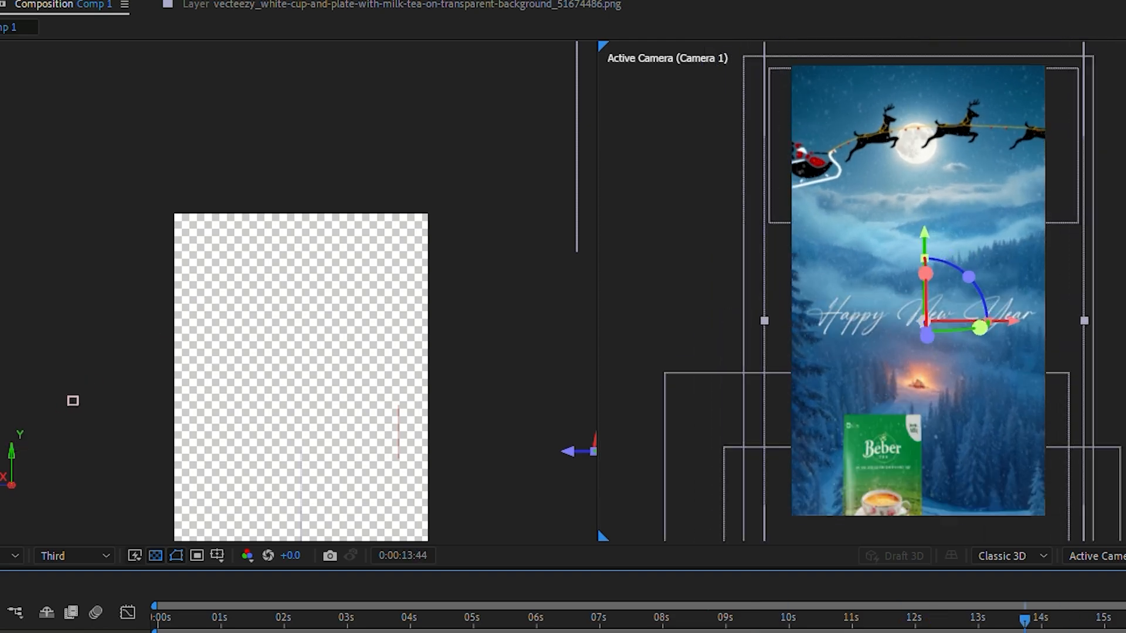
pyautogui.moveTo(1024, 620); pyautogui.dragTo(248, 621)
# Apply Easy Ease to all of Camera 1's point of interest and position keyframes, and preview the eased move
pyautogui.moveTo(318, 466); pyautogui.dragTo(977, 489)
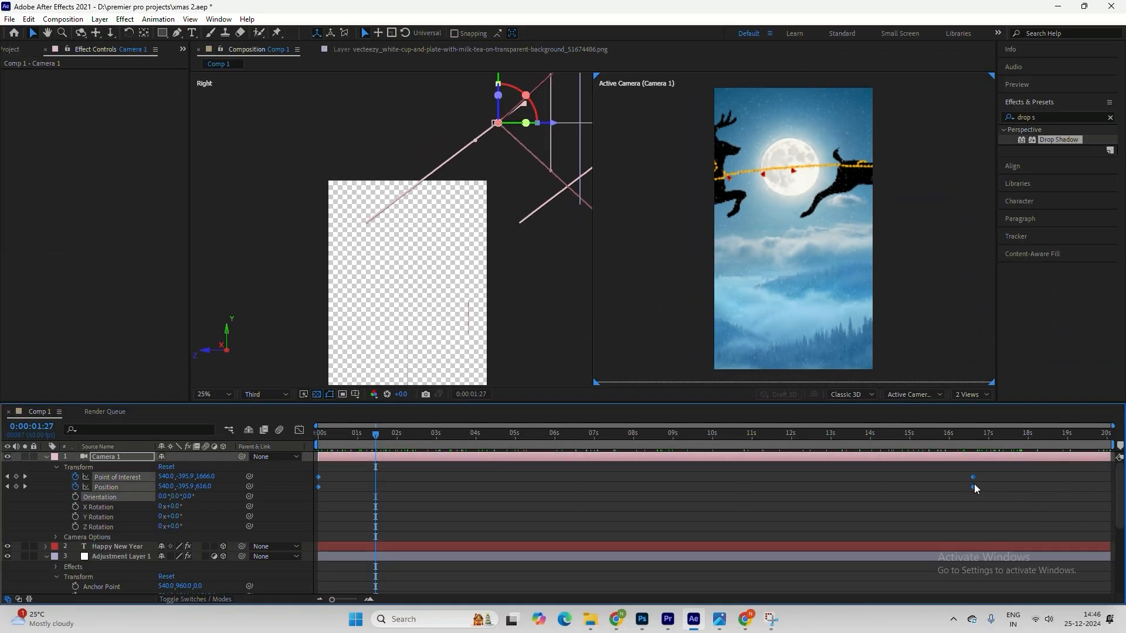
pyautogui.rightClick(973, 486)
pyautogui.moveTo(1009, 479)
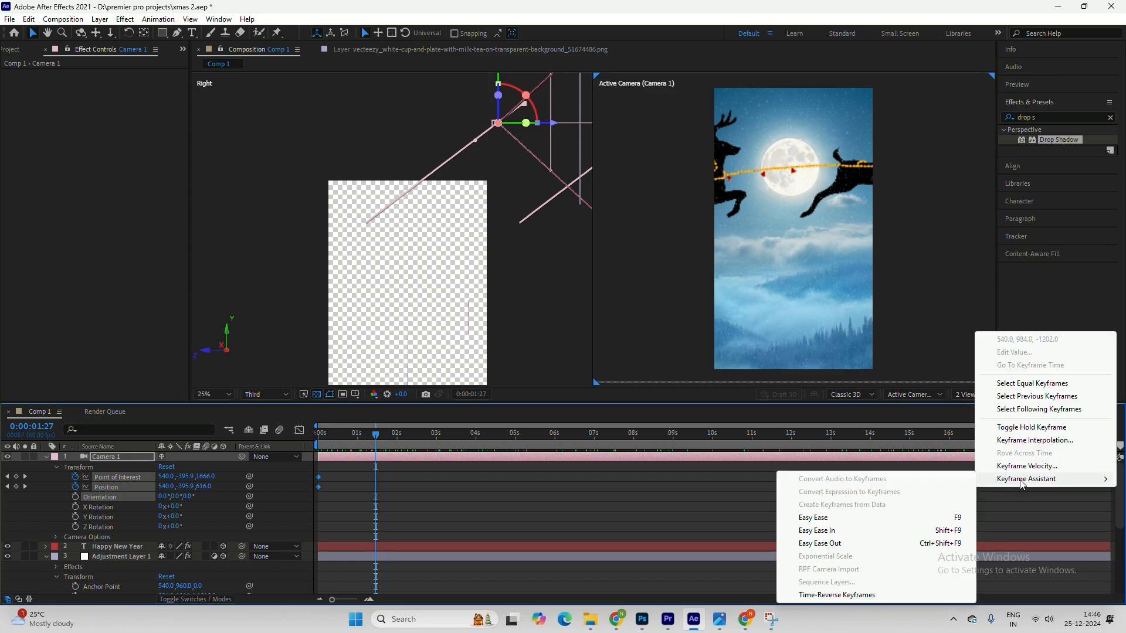
pyautogui.click(924, 518)
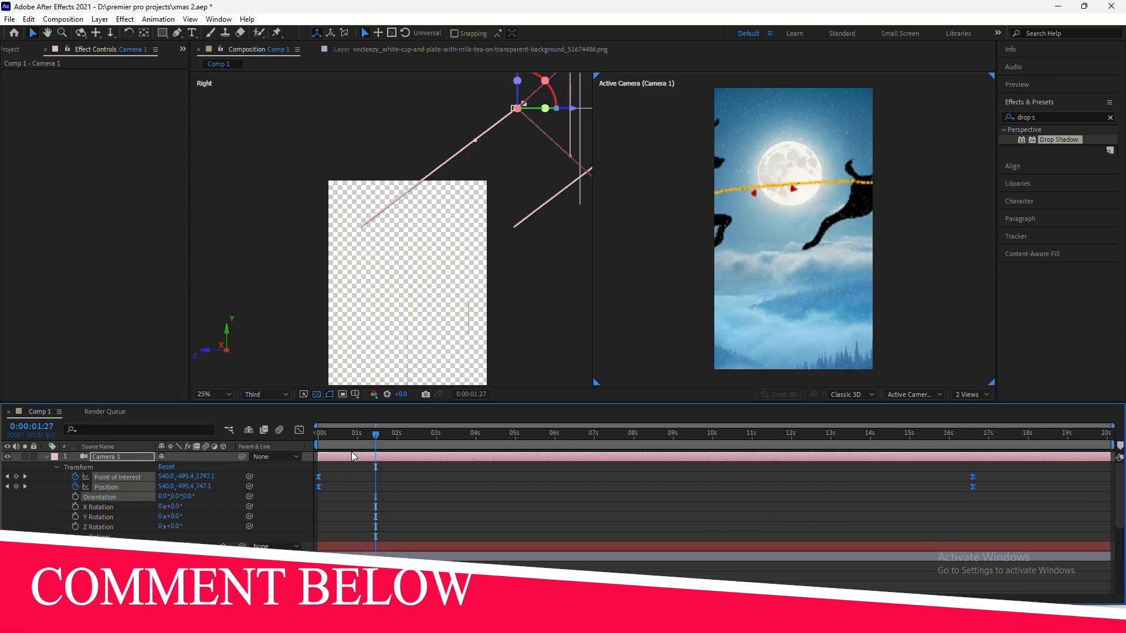
pyautogui.press('space')
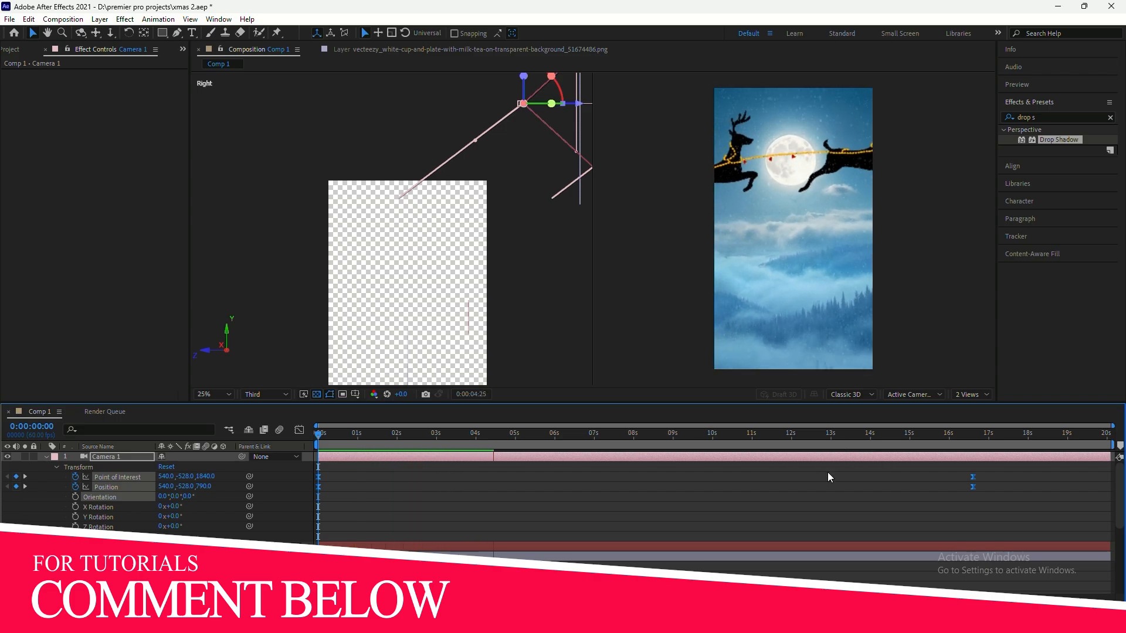
pyautogui.click(793, 434)
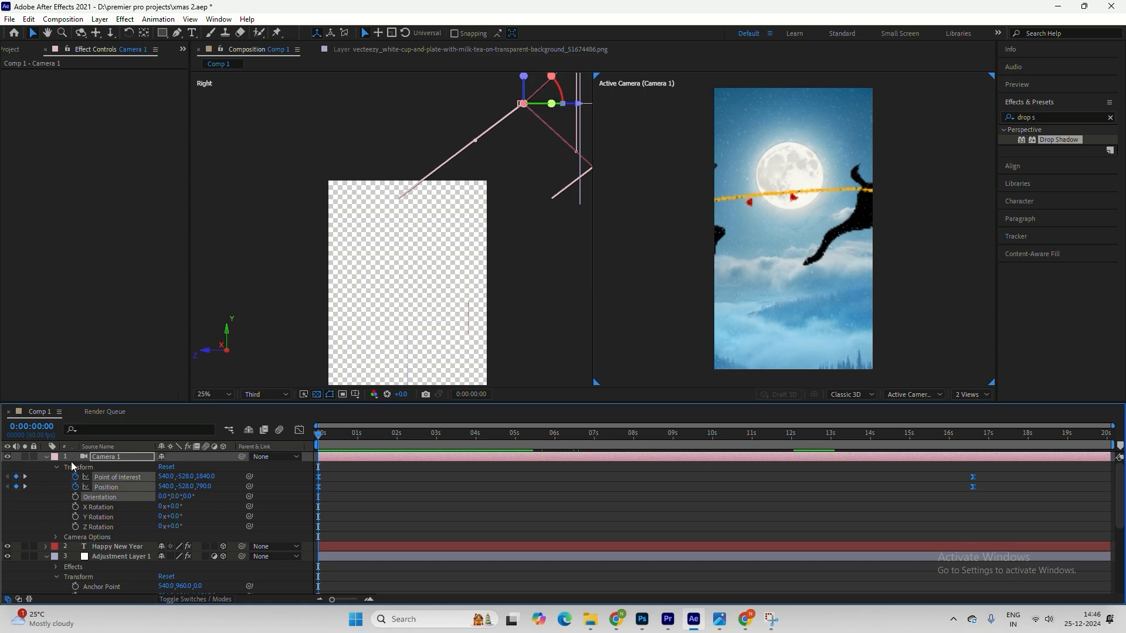
# Switch the working view to Top and add a first Focus Distance keyframe to Camera 1 at 0 seconds
pyautogui.scroll(-3, 71, 469)
pyautogui.click(56, 473)
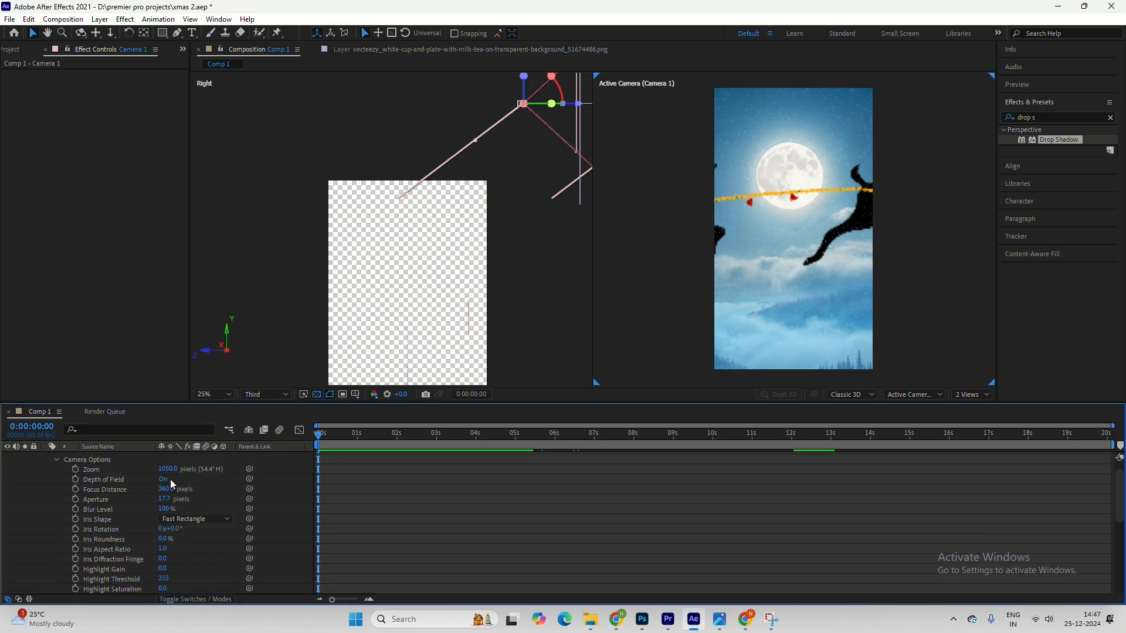
pyautogui.click(530, 328)
pyautogui.click(914, 394)
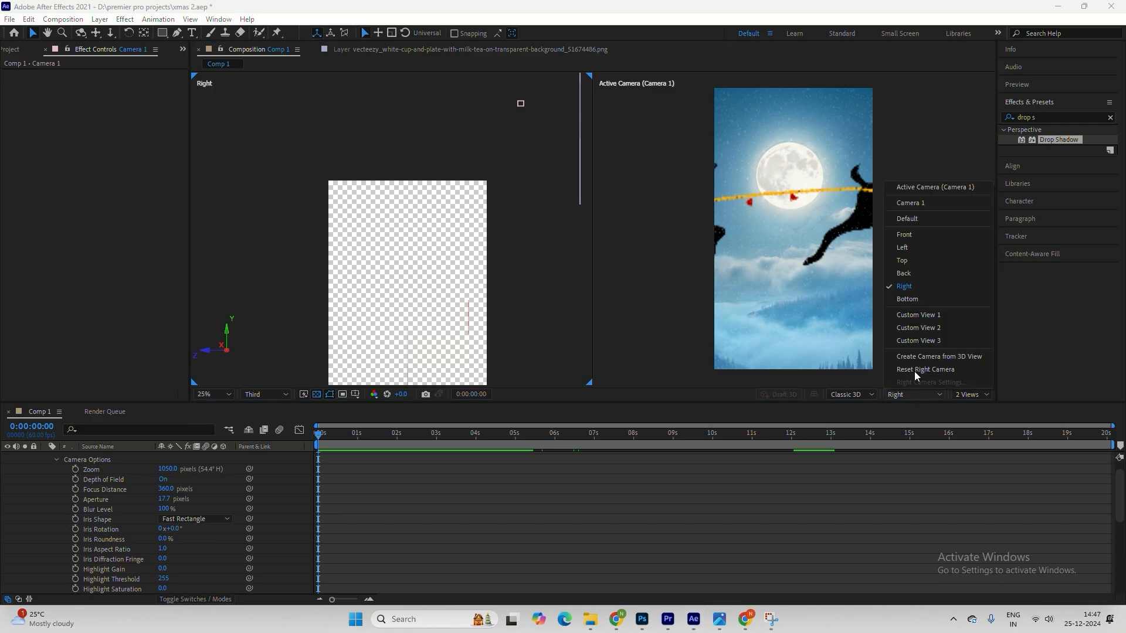
pyautogui.click(916, 258)
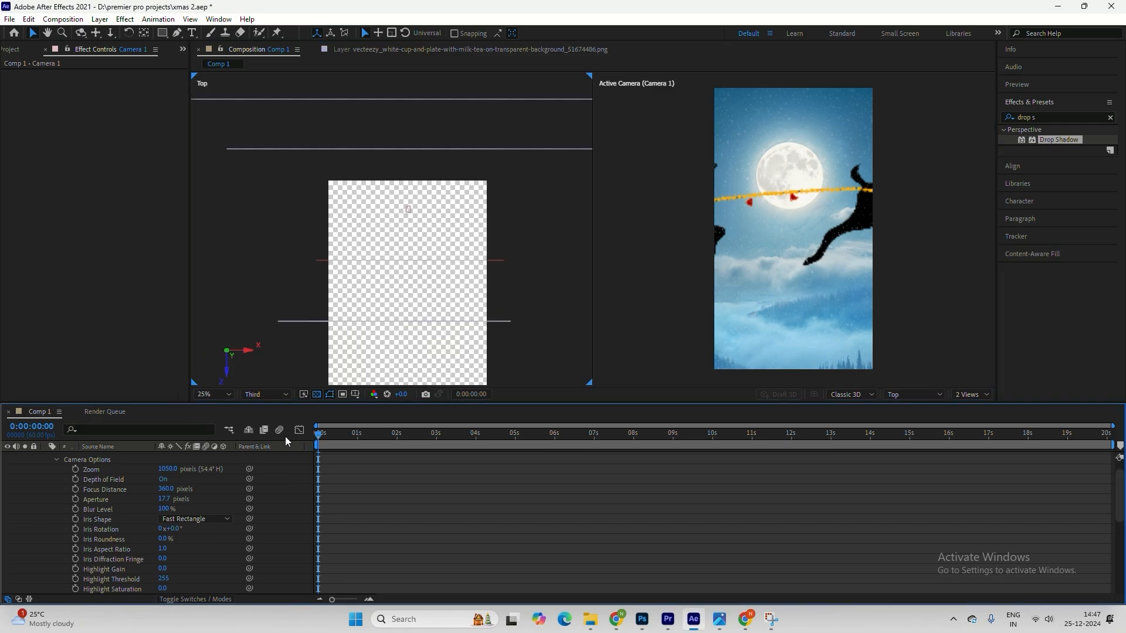
pyautogui.scroll(1, 285, 436)
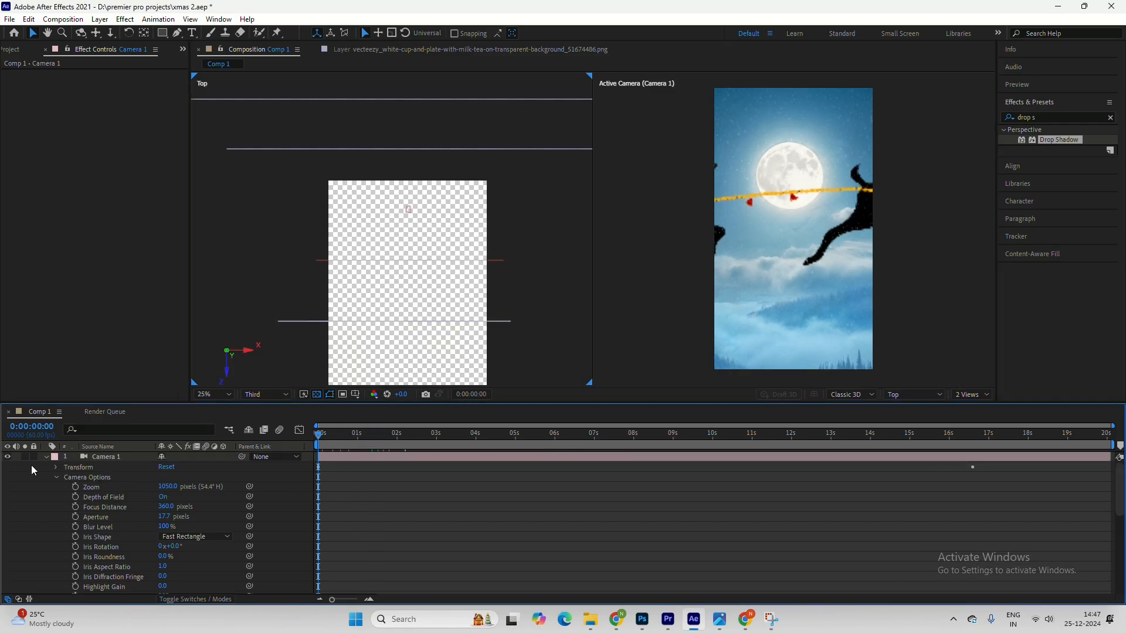
pyautogui.click(75, 507)
# Set the camera's aperture to 326 pixels and blur level to 164%, and keyframe its focus distance at 983 pixels at 0:00:01:03
pyautogui.click(339, 434)
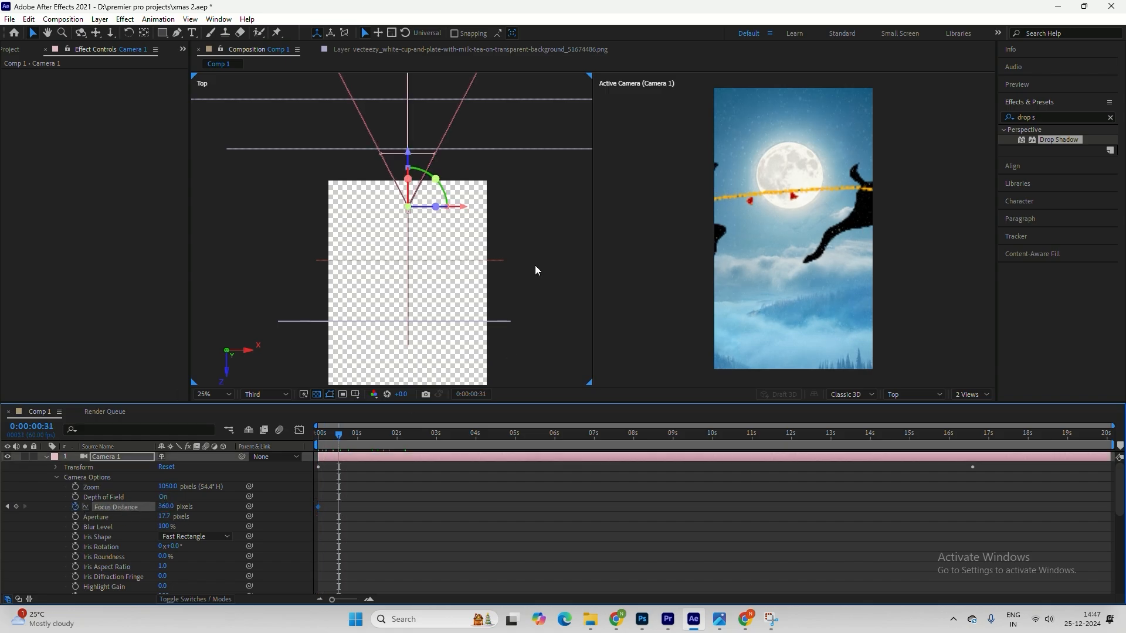
pyautogui.scroll(-2, 529, 266)
pyautogui.click(359, 434)
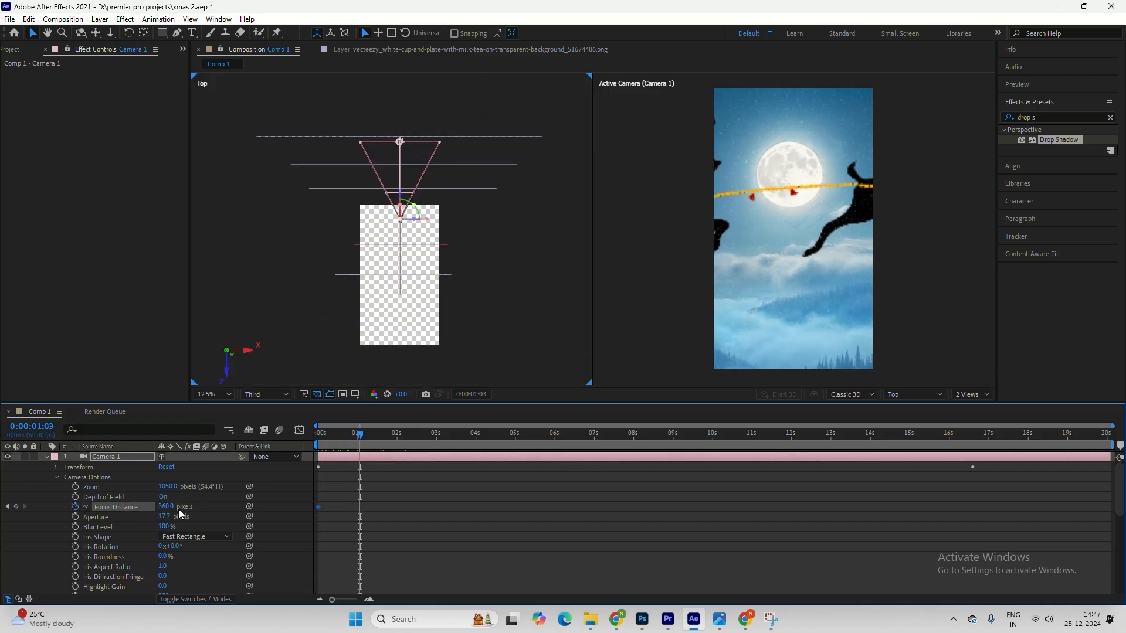
pyautogui.moveTo(169, 517); pyautogui.dragTo(178, 514)
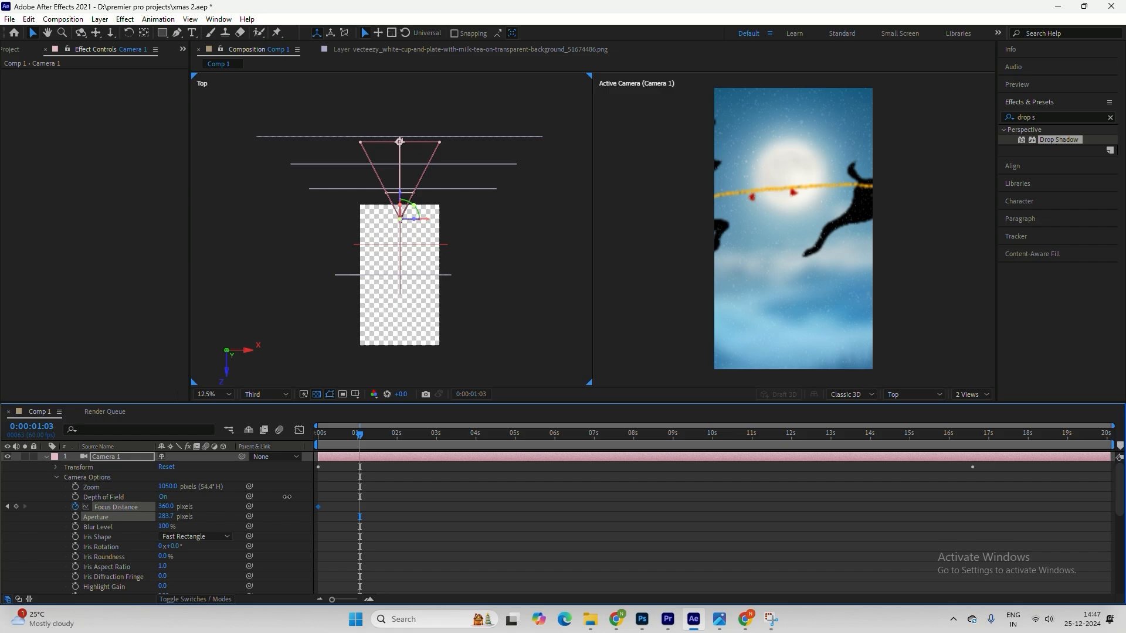
pyautogui.moveTo(286, 497); pyautogui.dragTo(252, 496)
pyautogui.moveTo(160, 526); pyautogui.dragTo(381, 483)
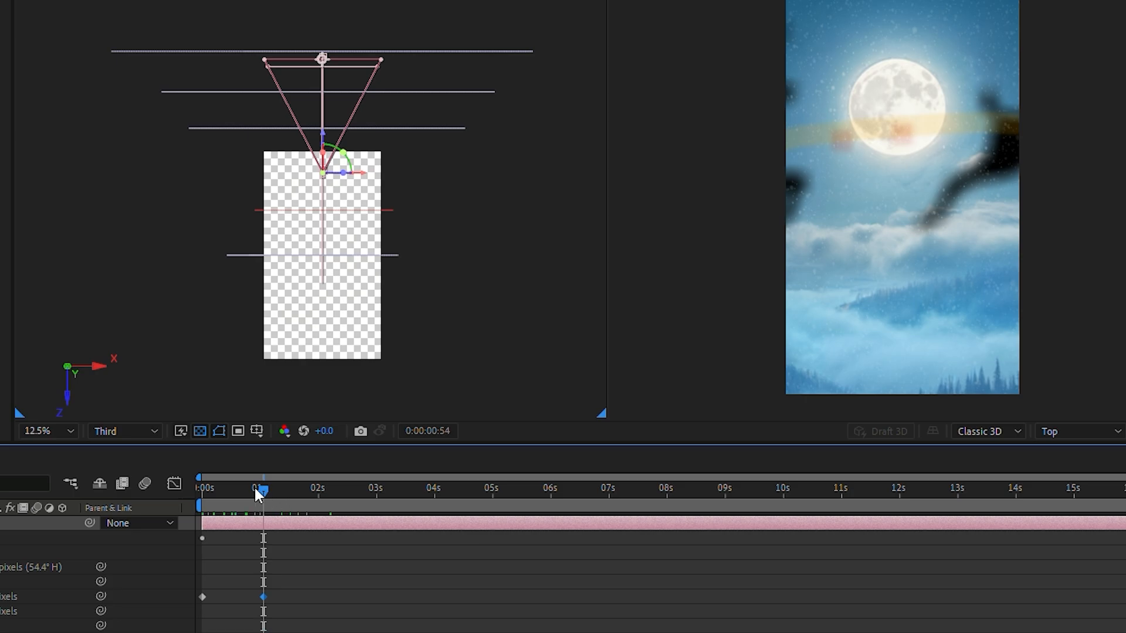
# Keyframe Camera 1's focus distance at 944 pixels at 0:00:13:16
pyautogui.moveTo(258, 496); pyautogui.dragTo(372, 481)
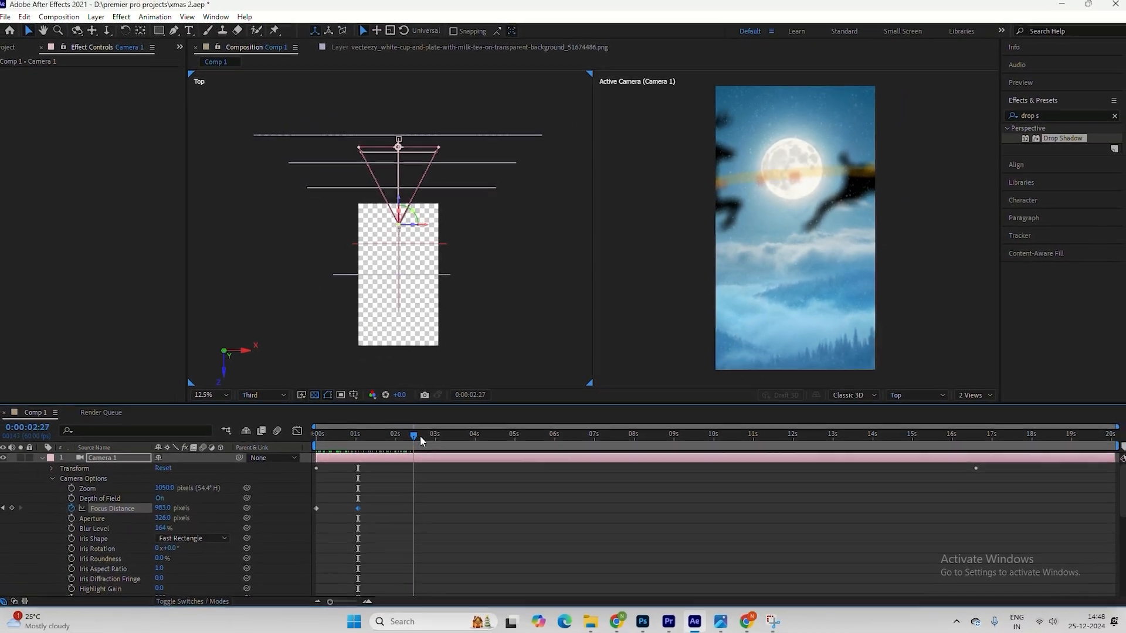
pyautogui.moveTo(419, 435); pyautogui.dragTo(841, 443)
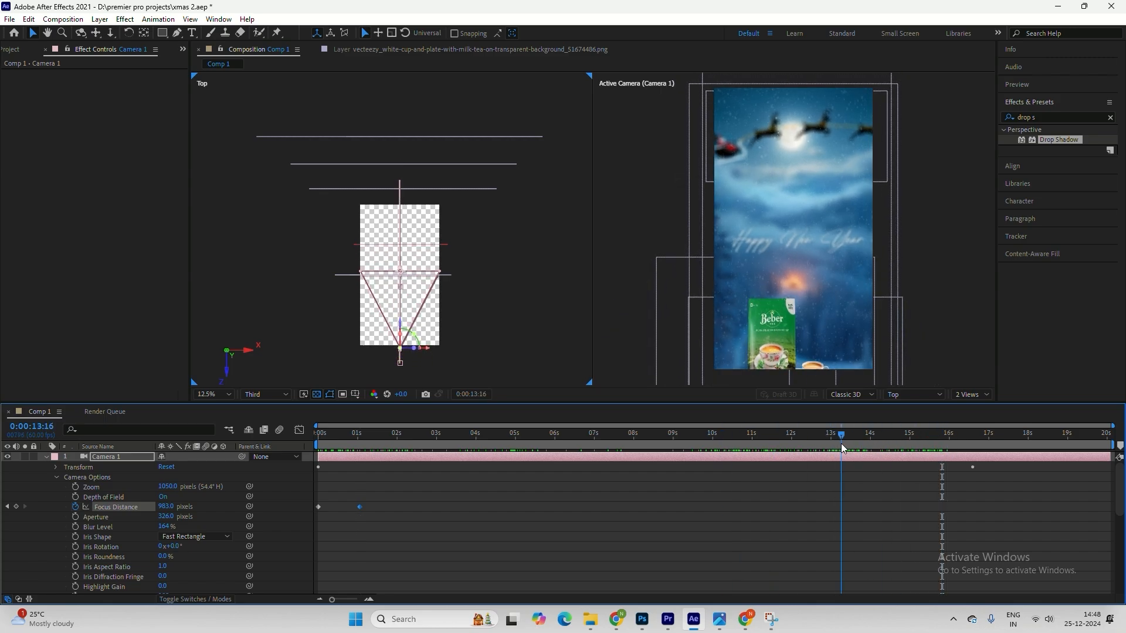
pyautogui.moveTo(166, 506); pyautogui.dragTo(178, 505)
# Keyframe a larger focus distance on the tea pack's plane near the camera's final keyframes, and review the focus change along the timeline
pyautogui.moveTo(841, 435); pyautogui.dragTo(969, 434)
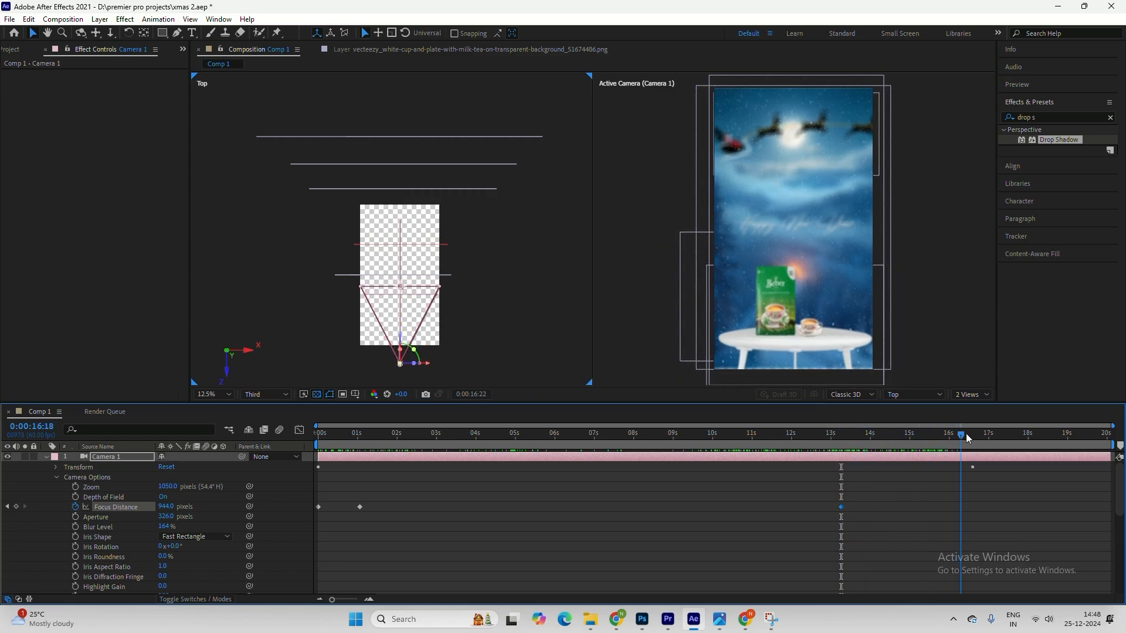
pyautogui.moveTo(162, 508); pyautogui.dragTo(326, 498)
pyautogui.moveTo(971, 435); pyautogui.dragTo(290, 498)
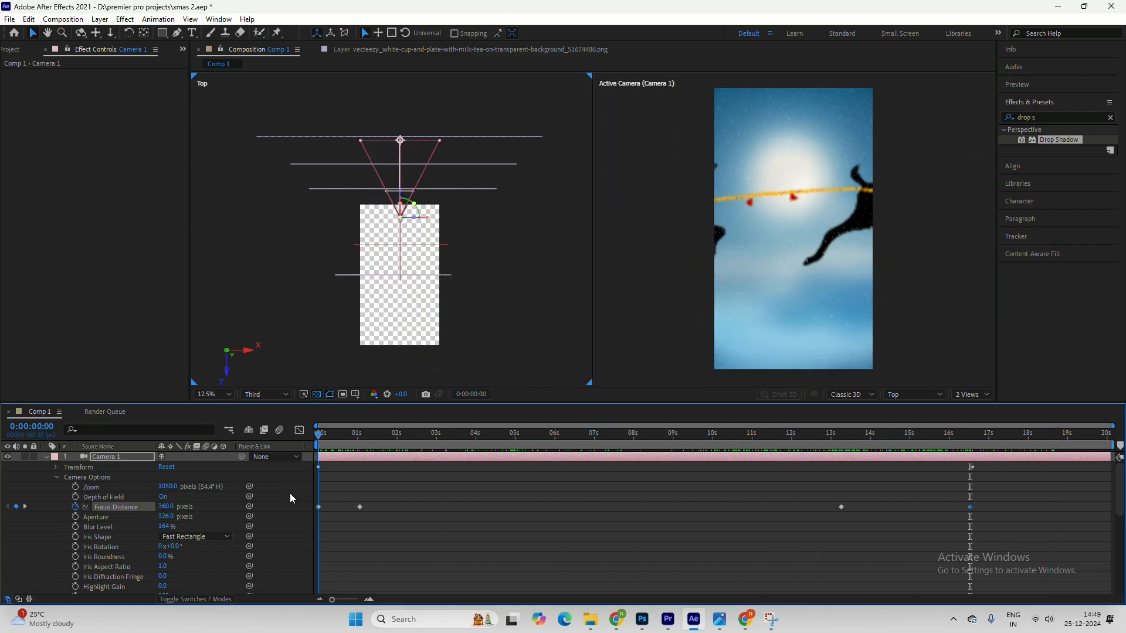
pyautogui.moveTo(318, 437); pyautogui.dragTo(997, 440)
pyautogui.click(46, 456)
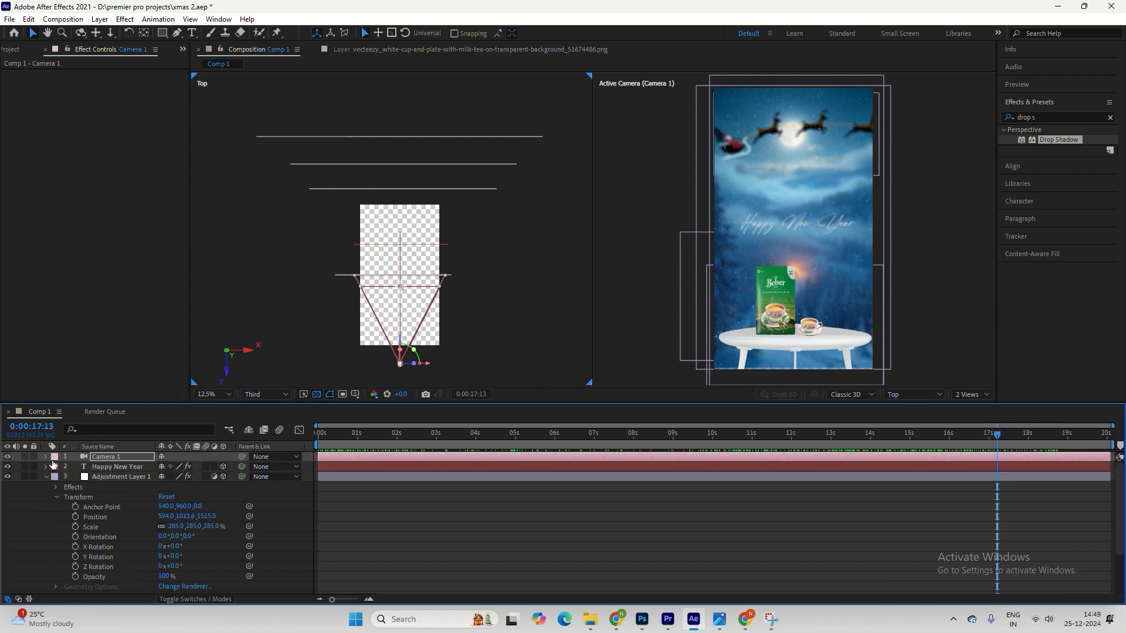
# Move the Happy New Year text layer toward the camera to a Z position of -8 and show its transform properties
pyautogui.click(117, 466)
pyautogui.moveTo(403, 269); pyautogui.dragTo(407, 300)
pyautogui.click(45, 466)
pyautogui.click(90, 519)
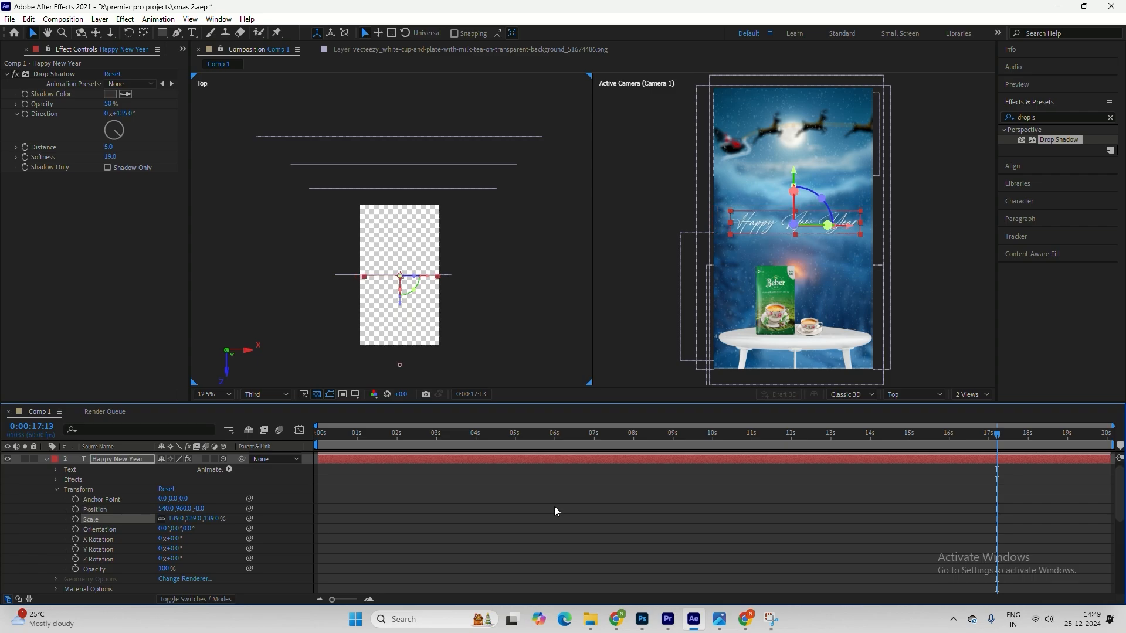
# Review the text's sharpness and the camera motion along the timeline, stopping at 0:00:15:53 with the layer deselected
pyautogui.click(760, 434)
pyautogui.moveTo(727, 434); pyautogui.dragTo(945, 434)
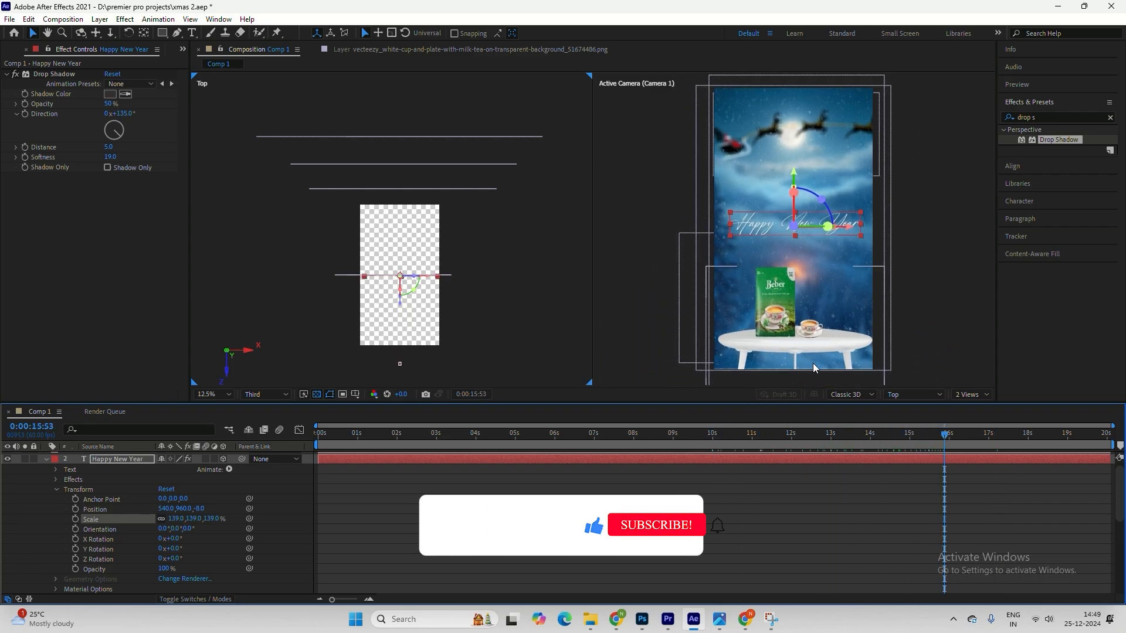
pyautogui.click(934, 361)
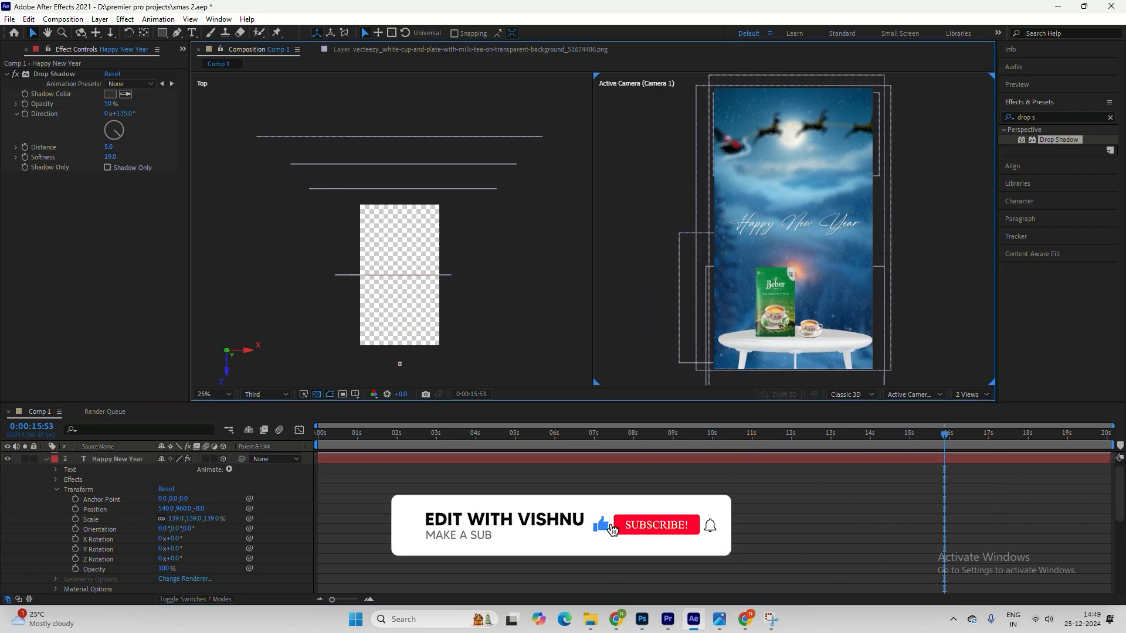
# Examine the composition's export options without starting an export, and select the Happy New Year layer again
pyautogui.click(10, 19)
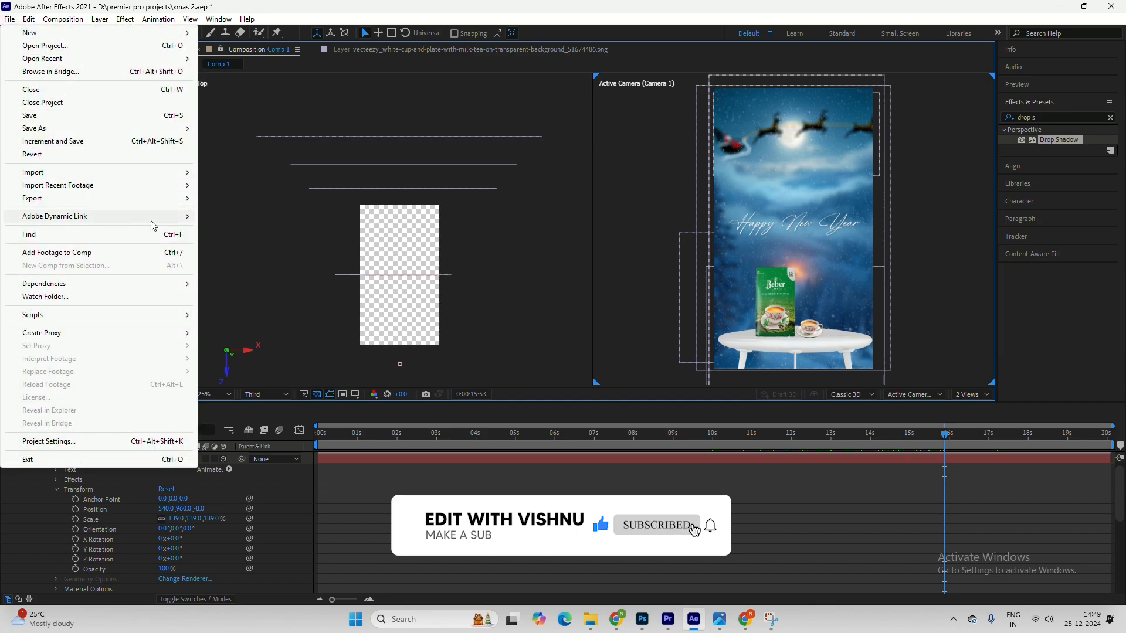
pyautogui.moveTo(183, 199)
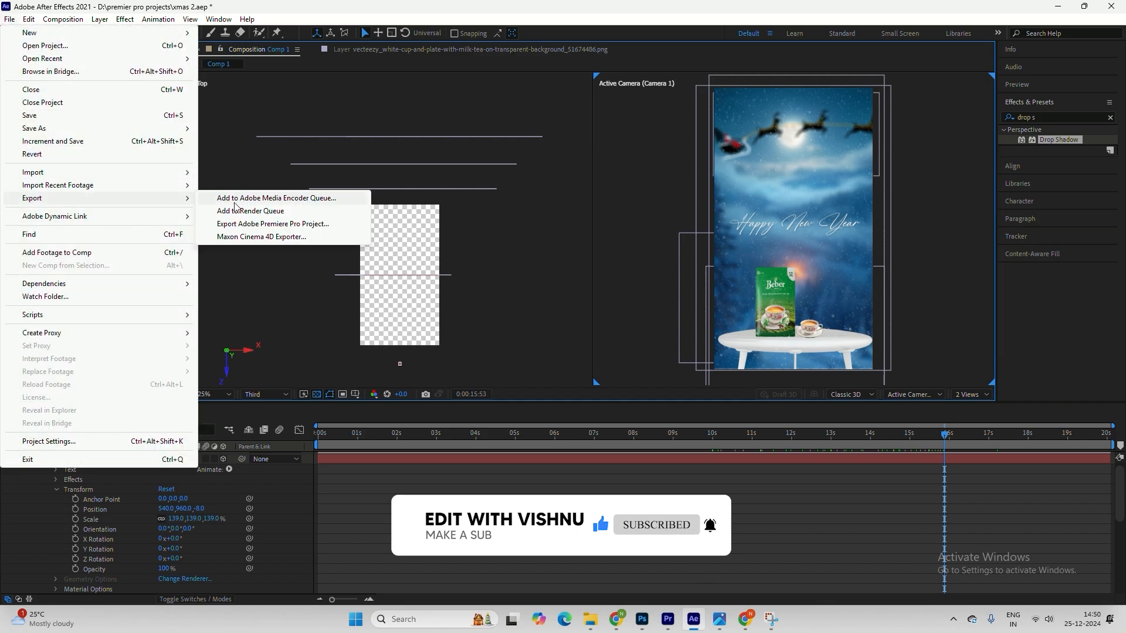
pyautogui.click(422, 459)
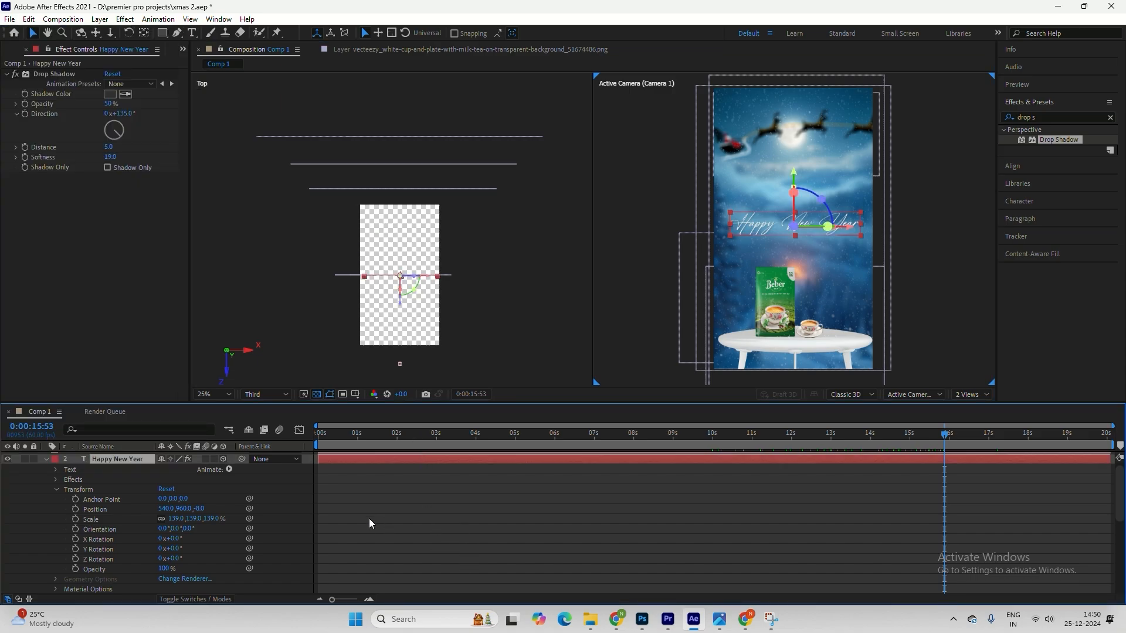